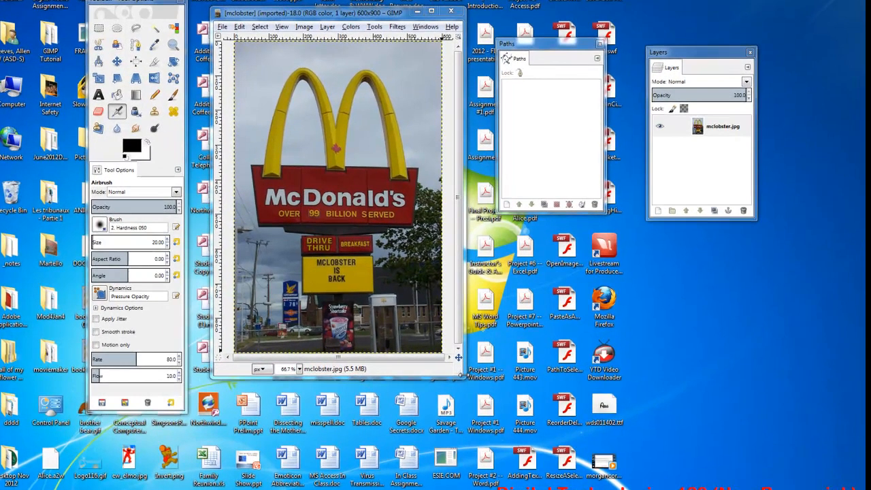
# - Enlarge the image window and reposition the Paths and Layers docks on the desktop
pyautogui.moveTo(467, 373); pyautogui.dragTo(554, 438)
pyautogui.moveTo(564, 39); pyautogui.dragTo(596, 43)
pyautogui.moveTo(686, 49); pyautogui.dragTo(746, 39)
pyautogui.moveTo(596, 42); pyautogui.dragTo(656, 36)
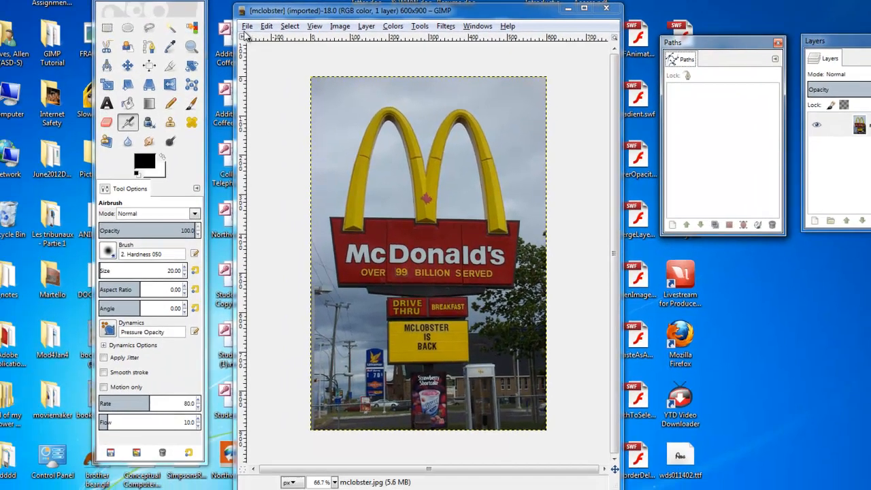
# - Open the image properties and examine the EXIF metadata on the Advanced tab, then close the dialog
pyautogui.click(246, 27)
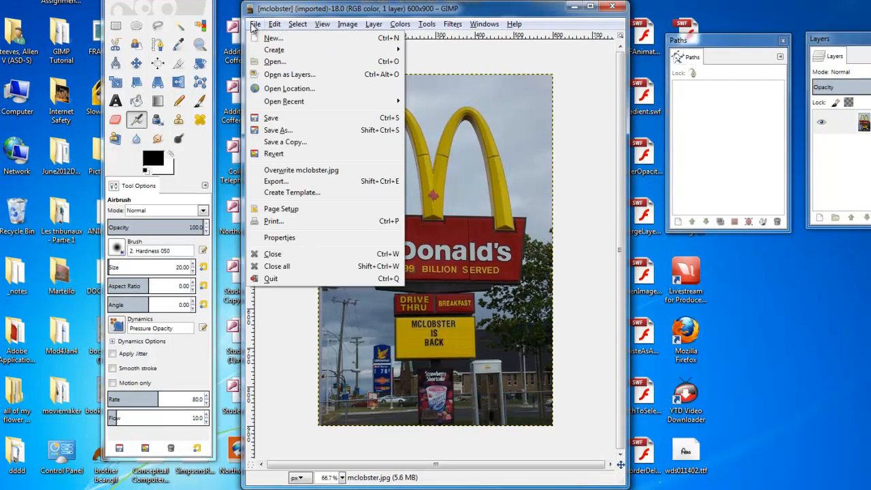
pyautogui.click(251, 25)
pyautogui.click(252, 26)
pyautogui.click(288, 237)
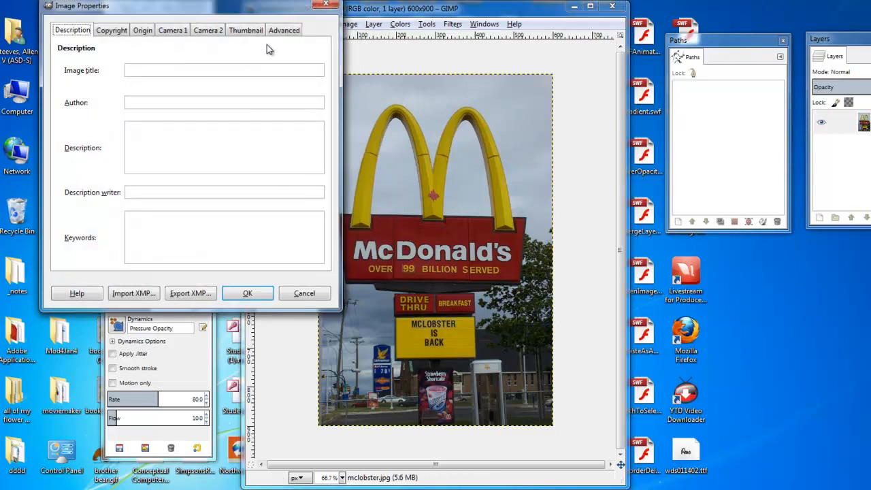
pyautogui.click(283, 30)
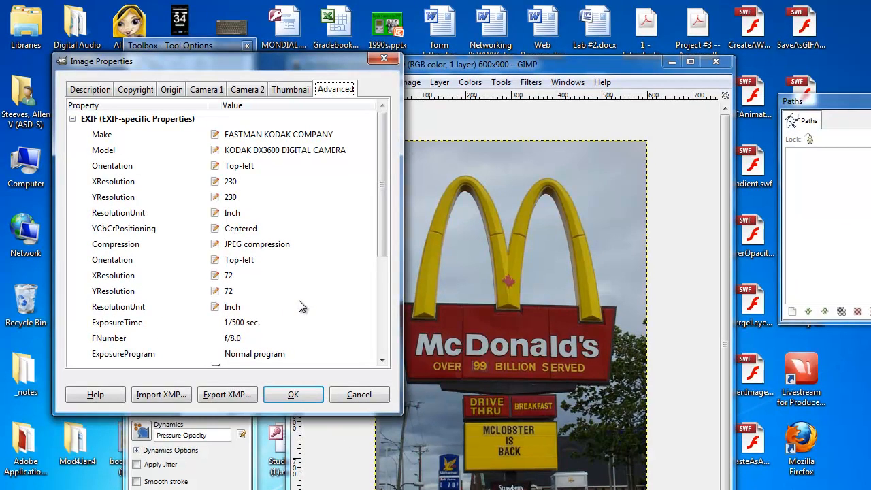
pyautogui.moveTo(380, 247); pyautogui.dragTo(379, 331)
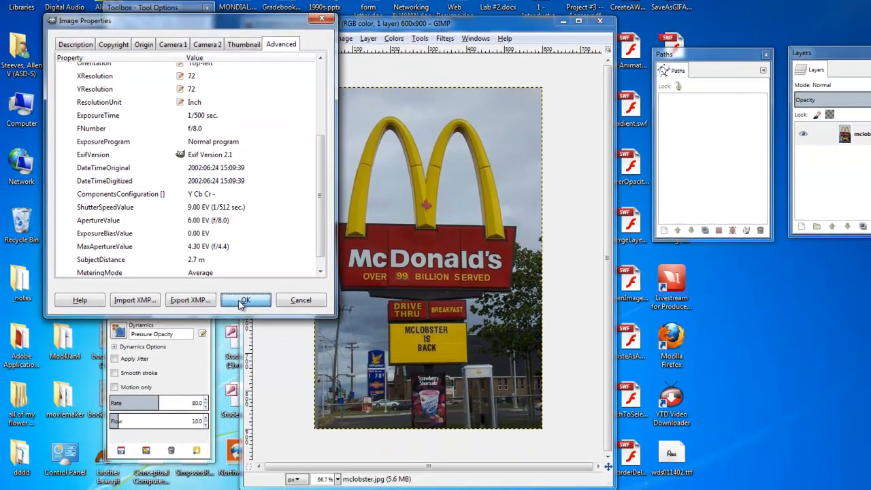
pyautogui.click(242, 301)
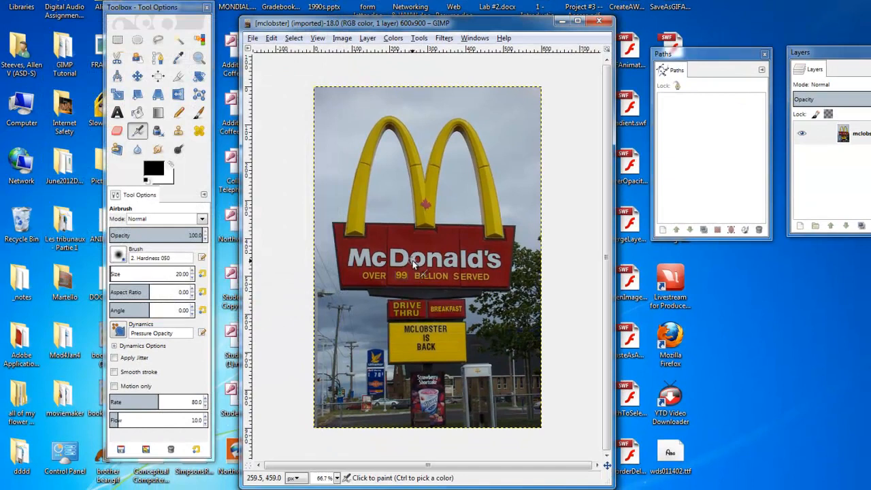
# - Open the foreground color dialog and then the background color dialog, closing each without changes
pyautogui.click(152, 169)
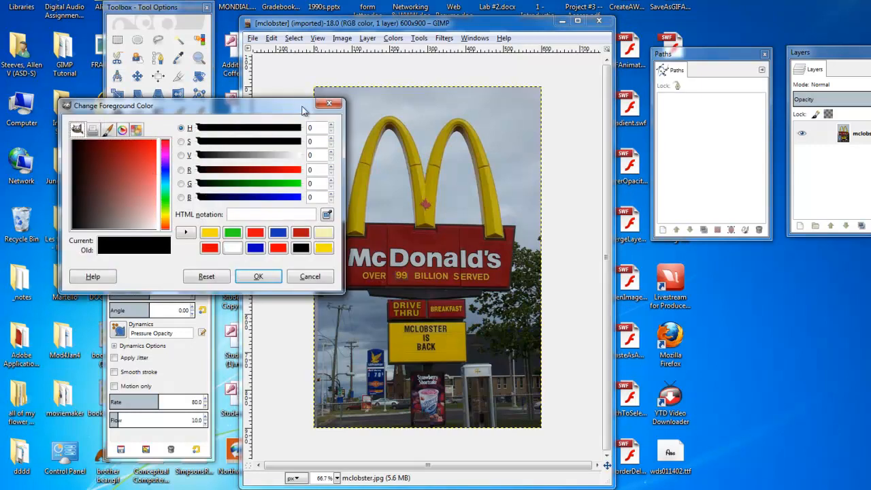
pyautogui.press('Escape')
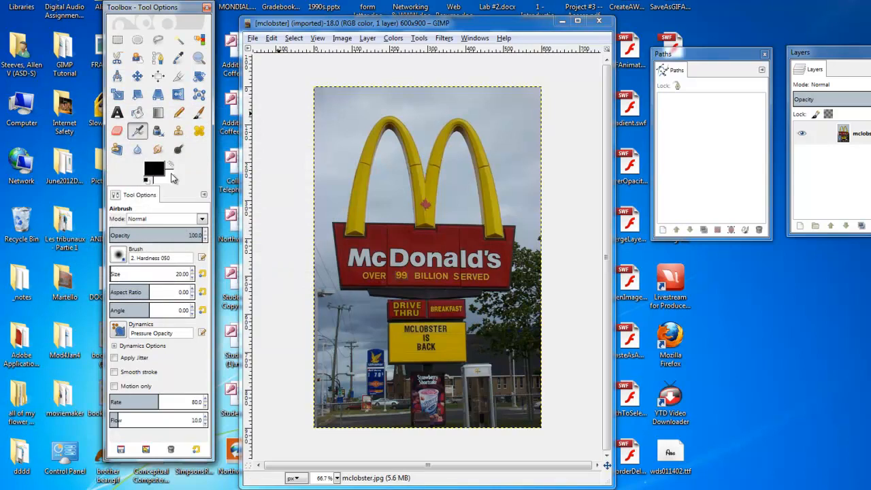
pyautogui.click(172, 177)
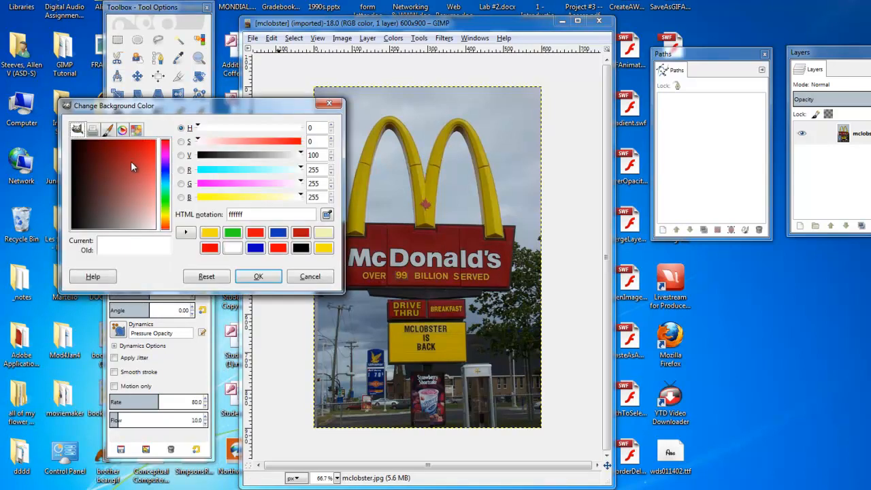
pyautogui.click(253, 276)
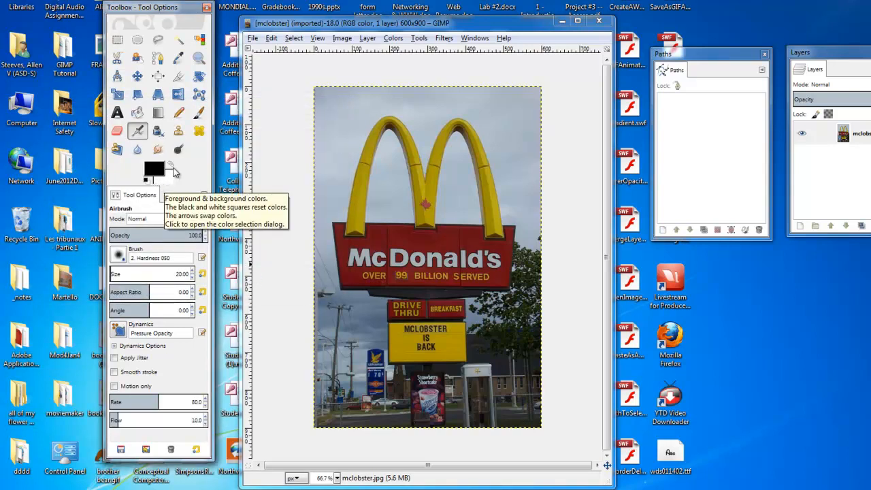
# - Swap the foreground and background colors back and forth several times
pyautogui.click(172, 166)
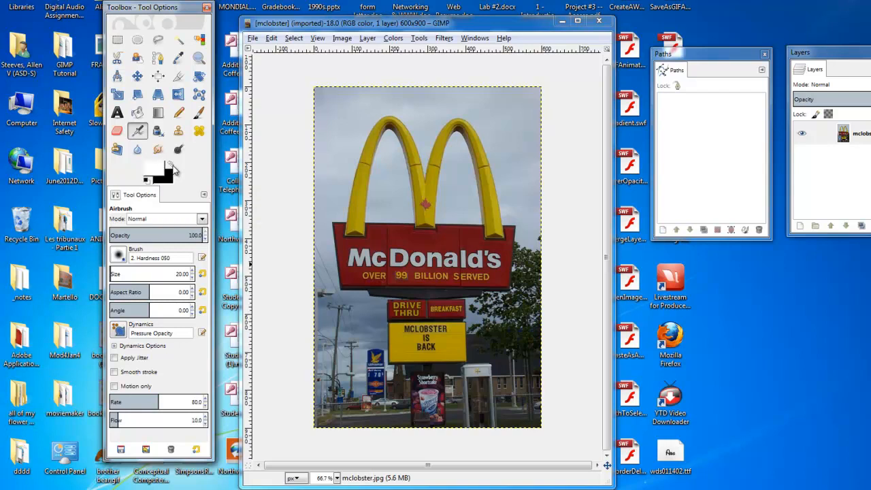
pyautogui.click(172, 166)
pyautogui.click(172, 165)
pyautogui.click(172, 166)
pyautogui.click(172, 167)
pyautogui.click(171, 166)
pyautogui.click(171, 167)
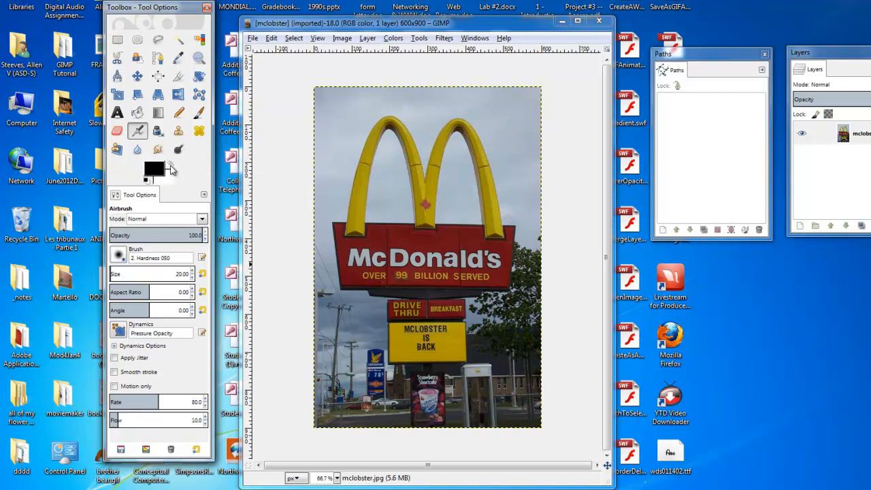
pyautogui.click(171, 168)
# - Choose the Text tool, open its text color dialog and switch to the CMYK selector
pyautogui.click(117, 113)
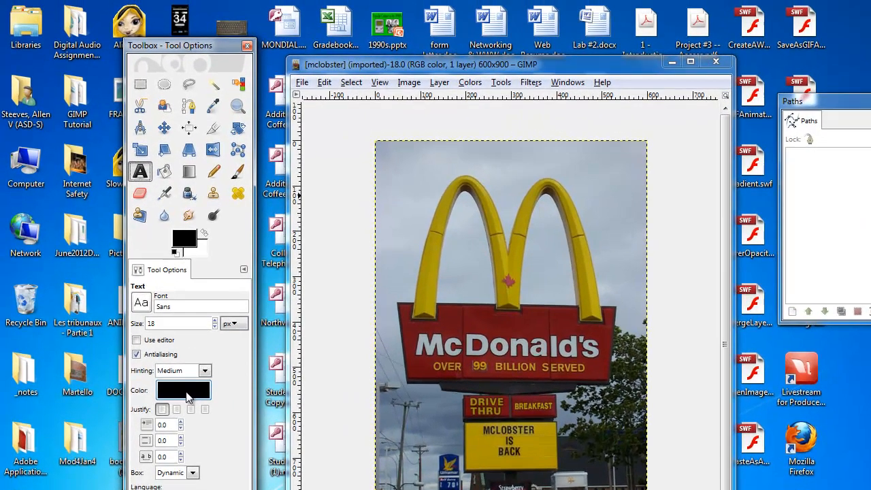
pyautogui.click(187, 394)
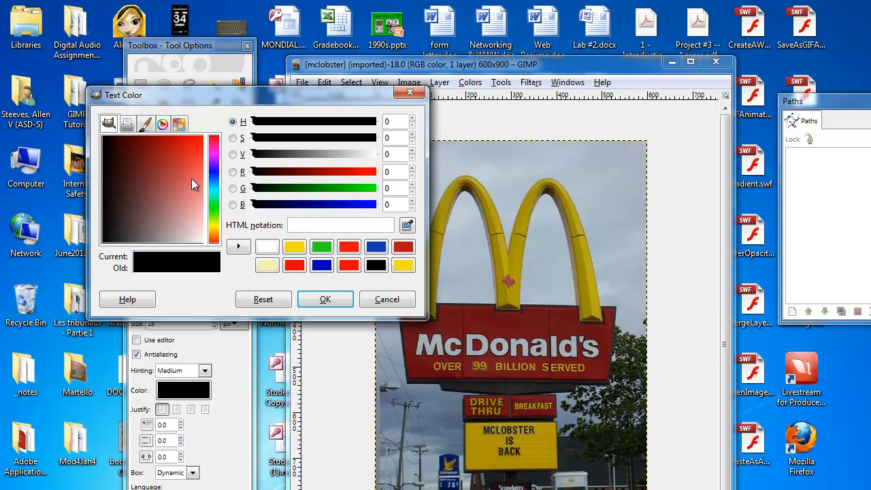
pyautogui.click(128, 125)
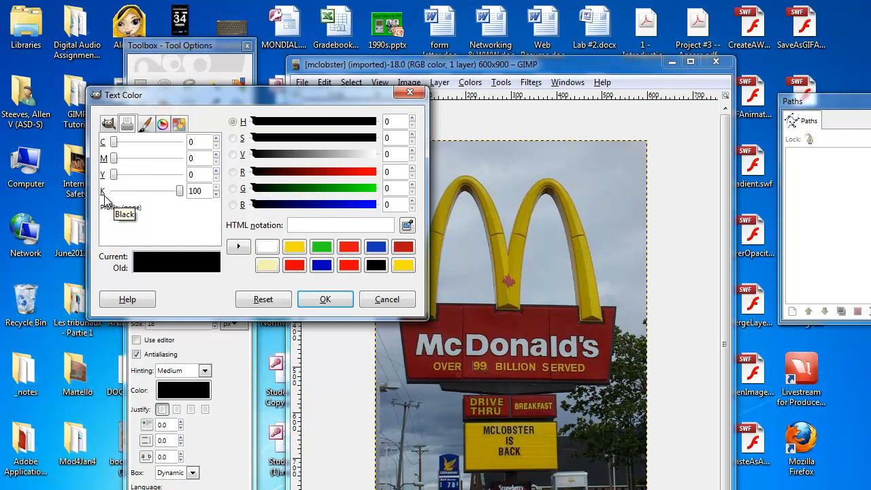
# - Adjust the K and C sliders to try different text colors, returning all CMYK values to 0
pyautogui.moveTo(180, 191); pyautogui.dragTo(132, 196)
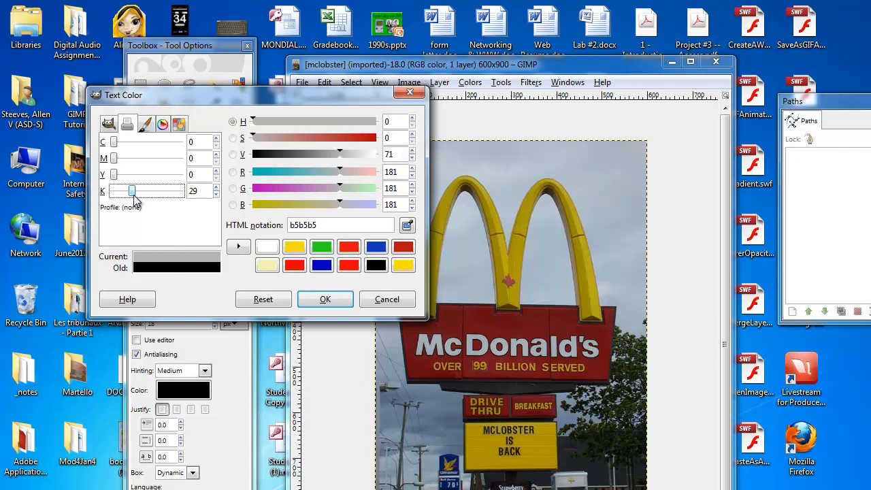
pyautogui.moveTo(136, 199)
pyautogui.mouseDown()
pyautogui.moveTo(189, 194)
pyautogui.moveTo(133, 197)
pyautogui.mouseUp()
pyautogui.moveTo(116, 143); pyautogui.dragTo(158, 143)
pyautogui.moveTo(130, 191); pyautogui.dragTo(98, 197)
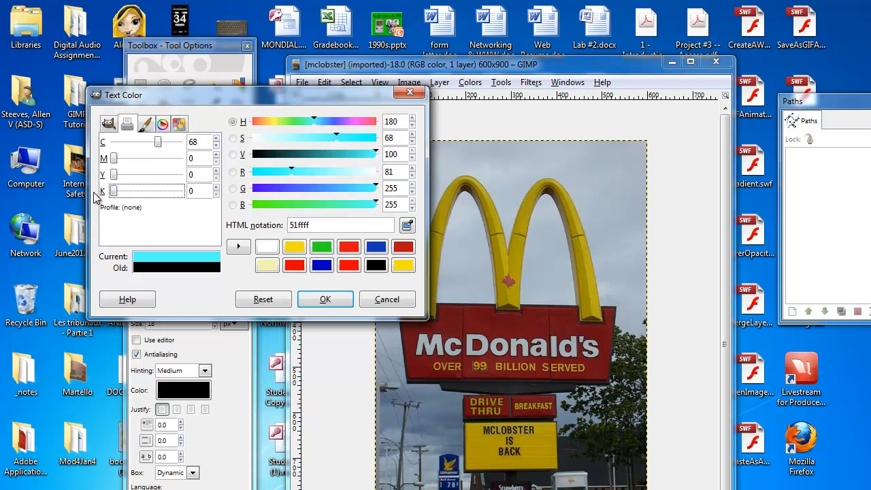
pyautogui.moveTo(161, 147); pyautogui.dragTo(111, 160)
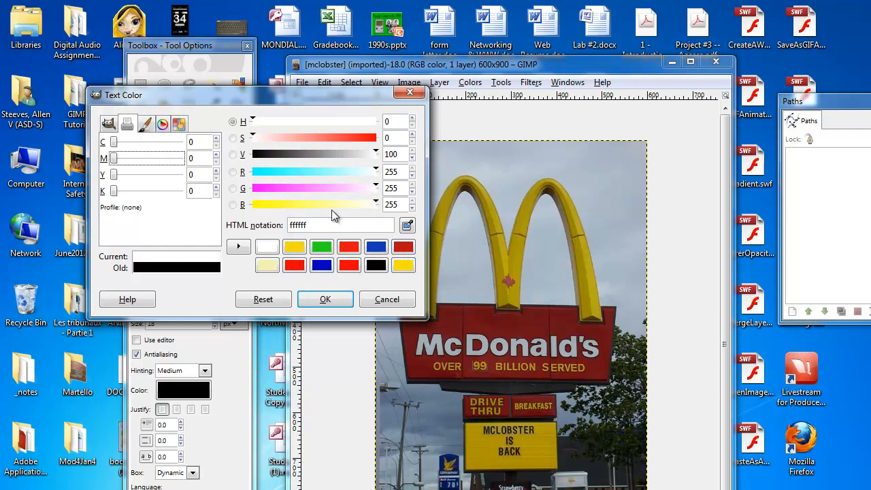
# - Pick a yellow-green text color b7d53f using the GIMP selector's hue strip and color square
pyautogui.click(148, 127)
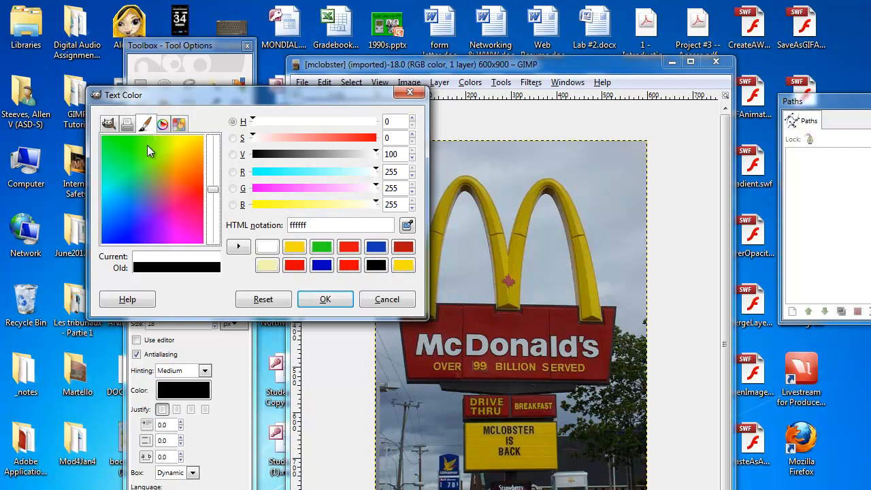
pyautogui.click(113, 124)
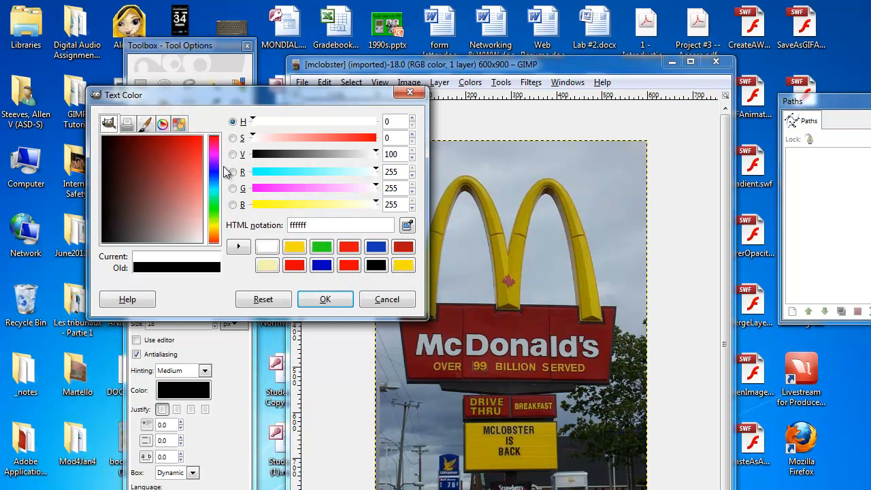
pyautogui.moveTo(219, 160); pyautogui.dragTo(215, 226)
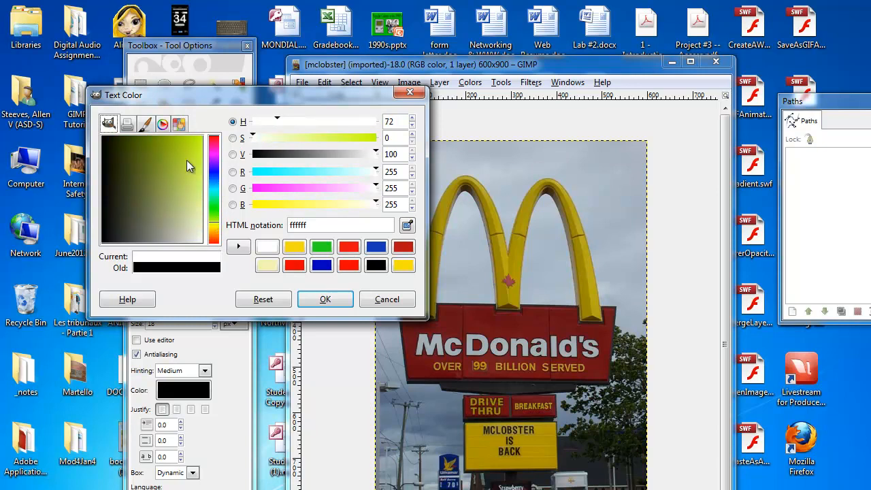
pyautogui.moveTo(168, 168); pyautogui.dragTo(187, 168)
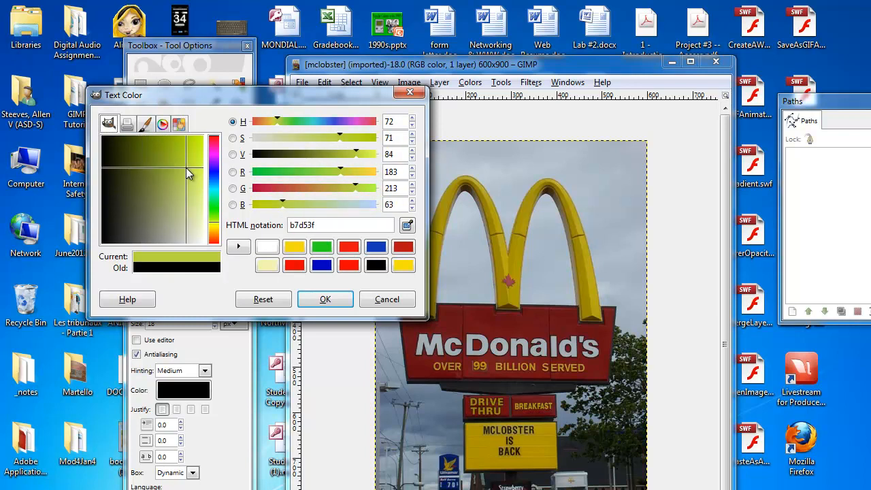
# - Try mixing text colors with the Watercolor selector and then the Wheel selector's hue ring and triangle
pyautogui.click(143, 126)
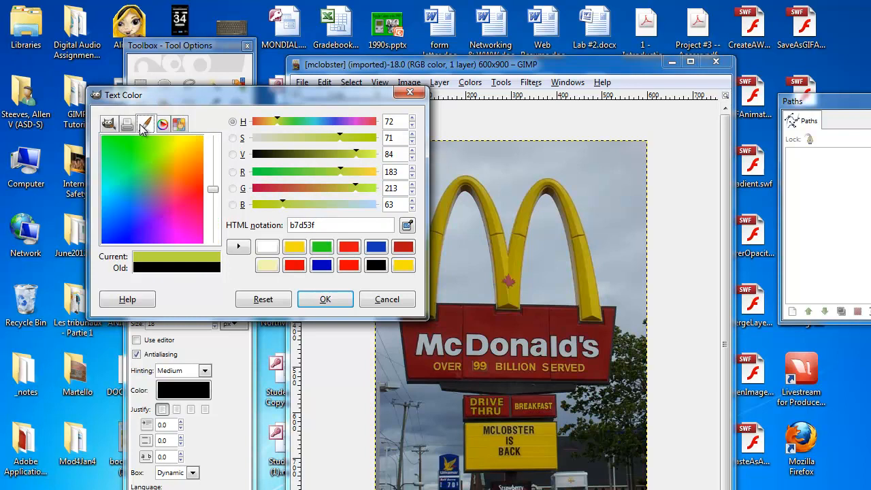
pyautogui.moveTo(170, 172)
pyautogui.mouseDown()
pyautogui.moveTo(186, 198)
pyautogui.moveTo(216, 170)
pyautogui.moveTo(213, 185)
pyautogui.moveTo(161, 200)
pyautogui.moveTo(134, 181)
pyautogui.moveTo(121, 189)
pyautogui.moveTo(135, 222)
pyautogui.moveTo(181, 153)
pyautogui.moveTo(148, 141)
pyautogui.moveTo(158, 210)
pyautogui.moveTo(143, 192)
pyautogui.moveTo(150, 160)
pyautogui.mouseUp()
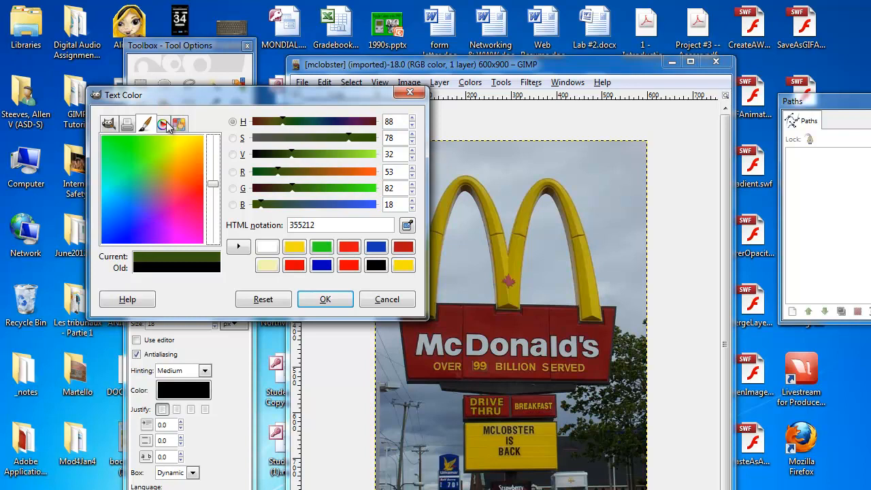
pyautogui.click(163, 125)
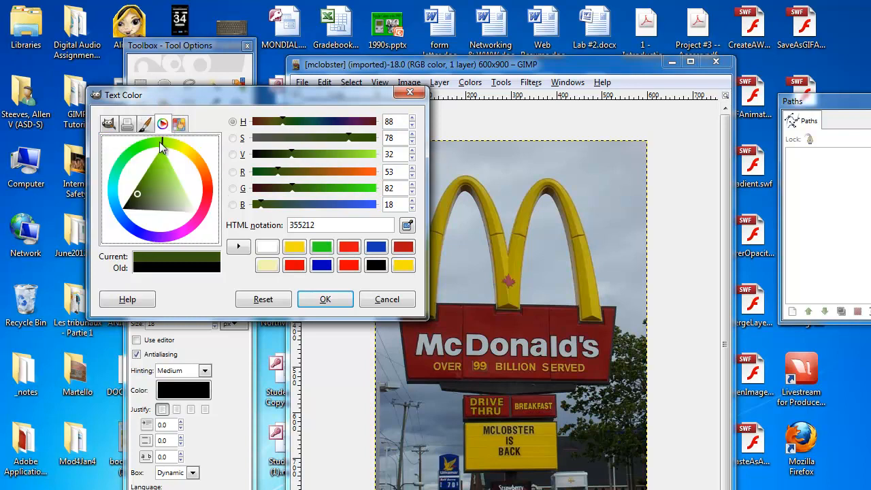
pyautogui.moveTo(161, 141)
pyautogui.mouseDown()
pyautogui.moveTo(187, 158)
pyautogui.moveTo(201, 205)
pyautogui.moveTo(204, 193)
pyautogui.mouseUp()
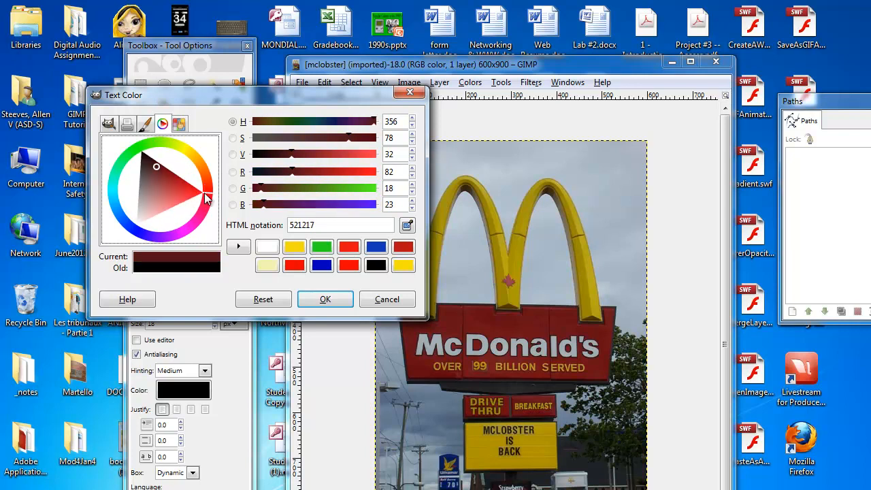
pyautogui.click(160, 179)
pyautogui.moveTo(160, 179); pyautogui.dragTo(177, 186)
pyautogui.moveTo(193, 192)
pyautogui.mouseDown()
pyautogui.moveTo(153, 198)
pyautogui.moveTo(195, 188)
pyautogui.moveTo(179, 196)
pyautogui.mouseUp()
# - Pick several swatches from the Palette selector, ending on yellow ffff00
pyautogui.click(179, 123)
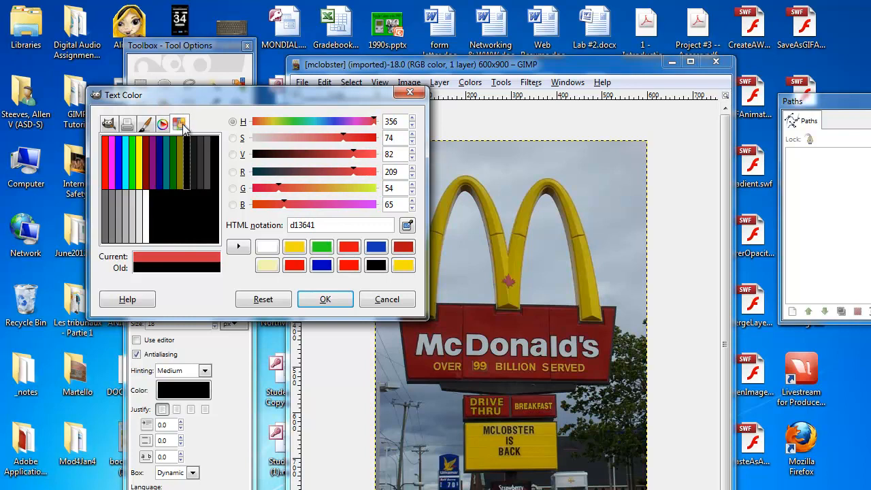
pyautogui.click(166, 165)
pyautogui.click(158, 169)
pyautogui.click(151, 168)
pyautogui.click(147, 169)
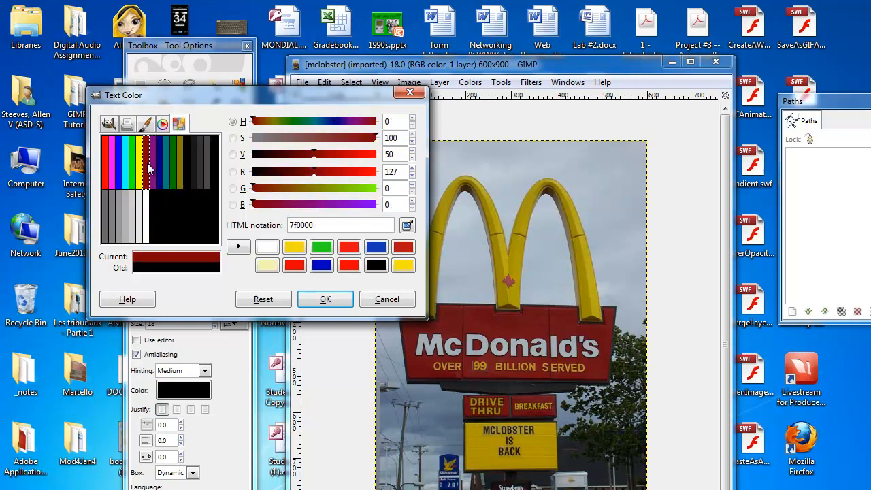
pyautogui.click(140, 170)
pyautogui.rightClick(179, 127)
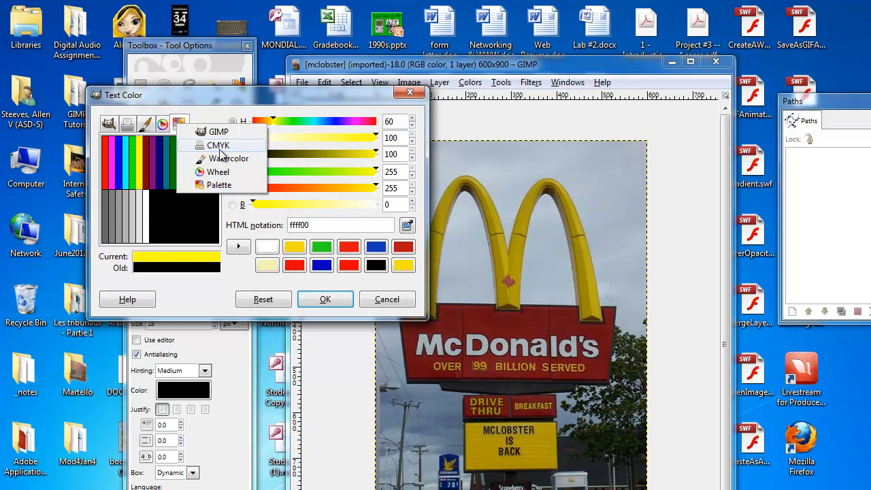
pyautogui.click(182, 126)
pyautogui.click(181, 124)
pyautogui.rightClick(162, 126)
pyautogui.rightClick(163, 126)
pyautogui.click(179, 124)
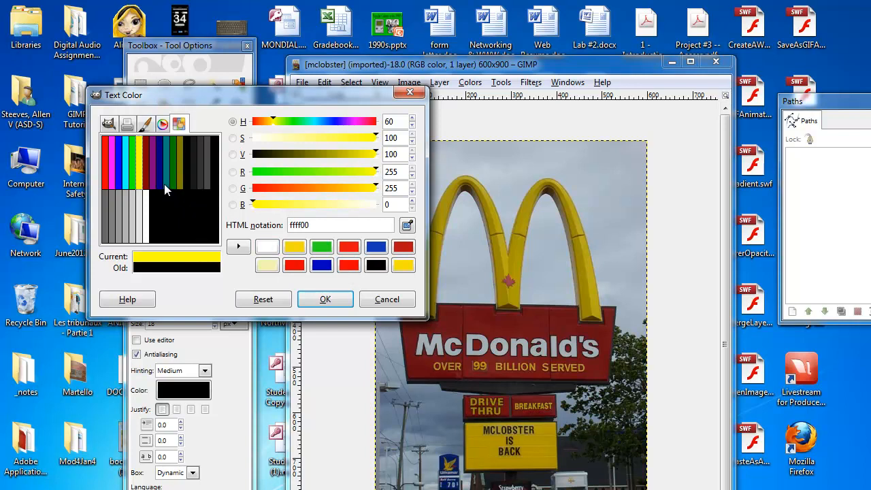
# - Pick a magenta text color ab21b7 using the GIMP selector's hue strip and color square
pyautogui.click(113, 126)
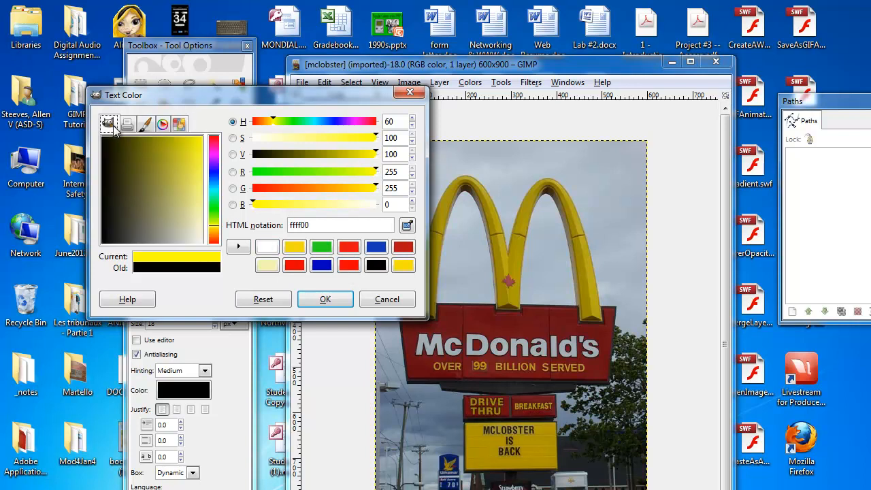
pyautogui.click(146, 158)
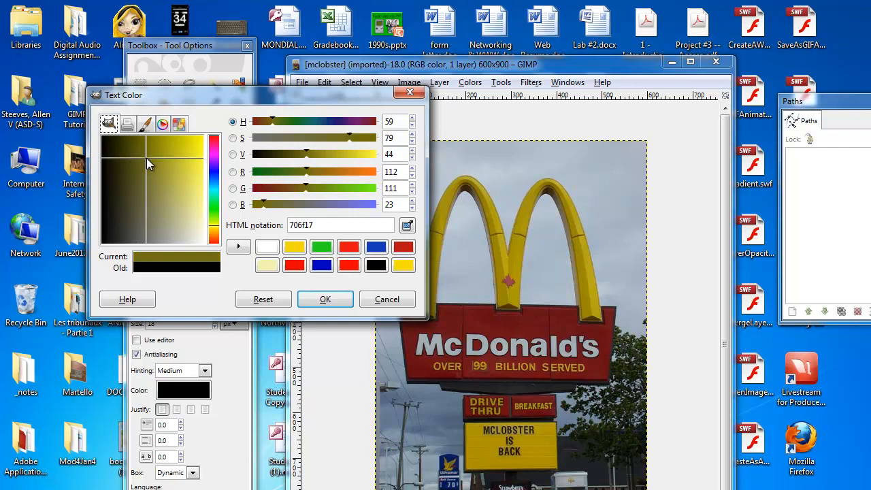
pyautogui.click(216, 157)
pyautogui.moveTo(195, 165); pyautogui.dragTo(174, 156)
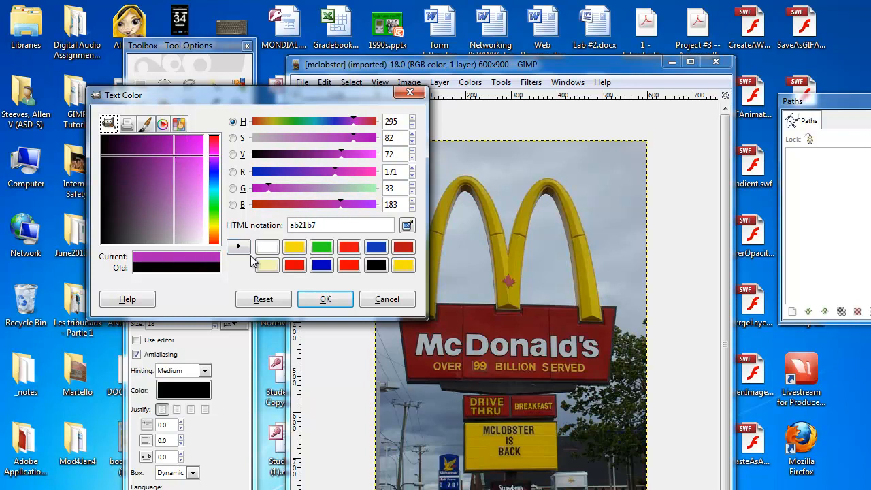
# - Add the current magenta ab21b7 to the color history
pyautogui.moveTo(321, 225); pyautogui.dragTo(284, 230)
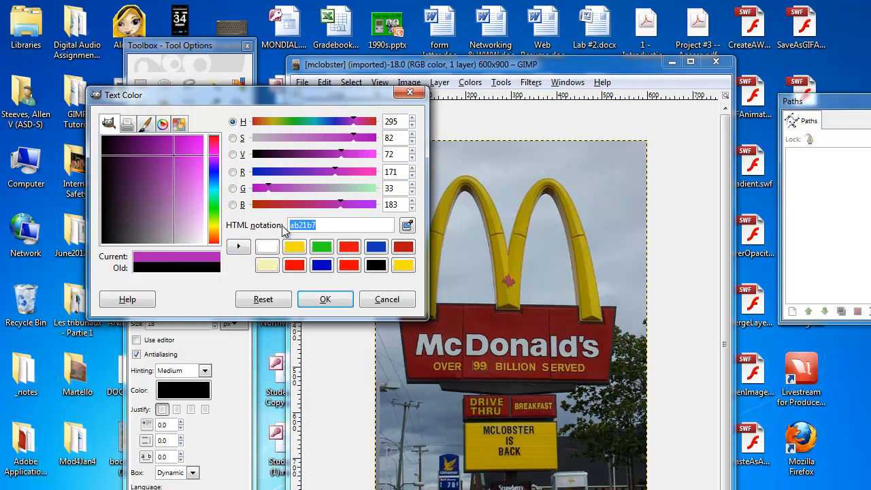
pyautogui.click(321, 226)
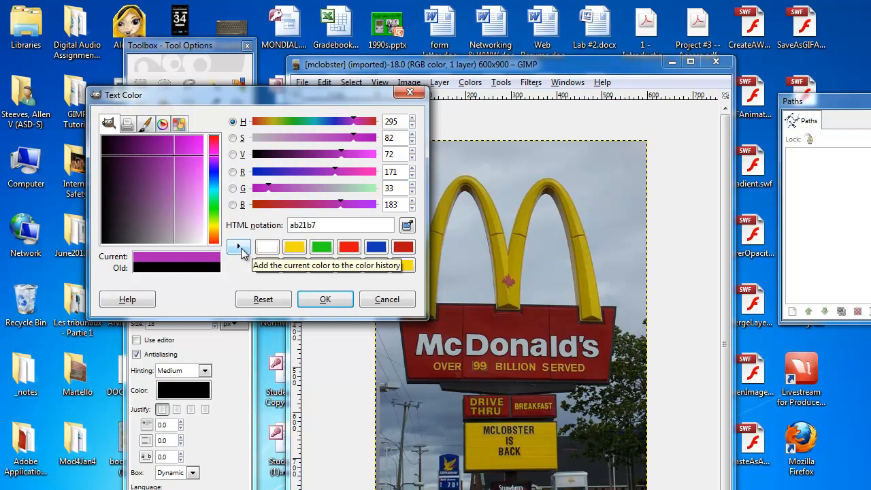
pyautogui.click(239, 248)
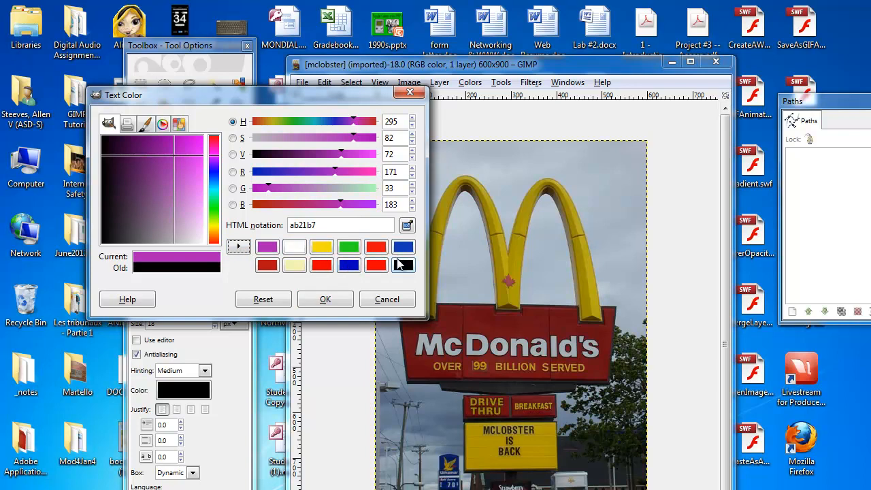
# - Pick a blue 43a1d7 and add it to the color history, then confirm a text color of 479dcf
pyautogui.moveTo(212, 197); pyautogui.dragTo(213, 186)
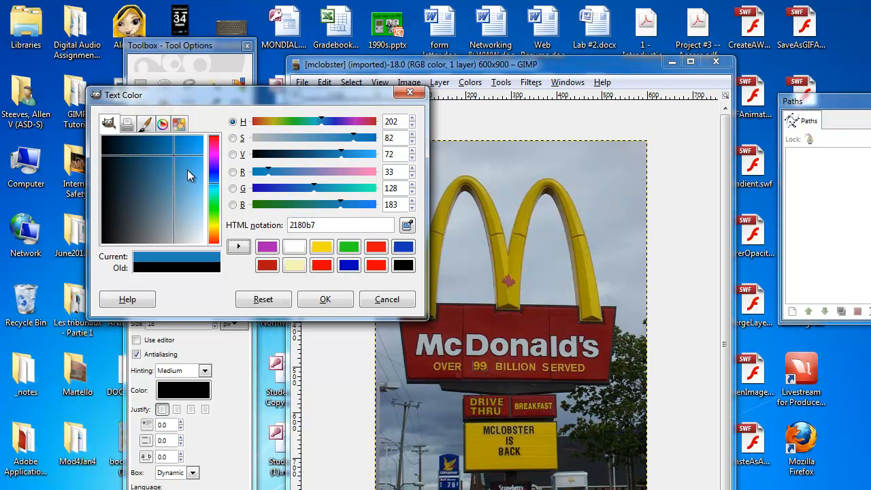
pyautogui.click(187, 170)
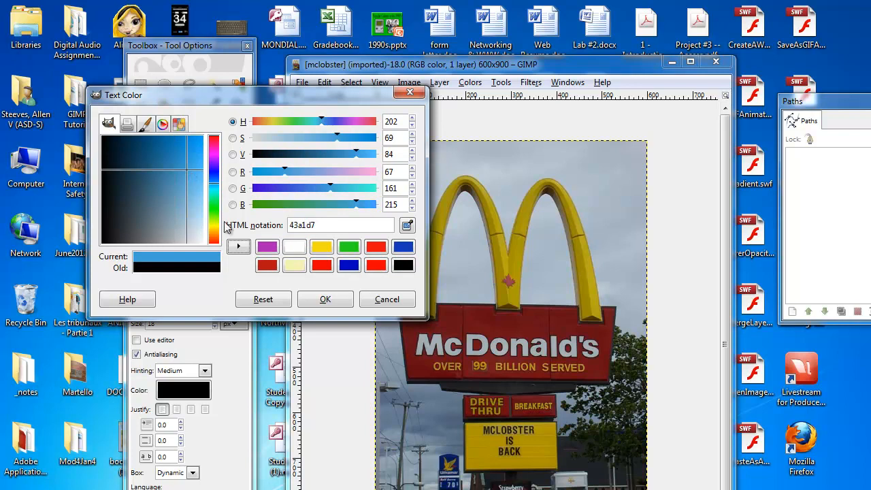
pyautogui.click(238, 247)
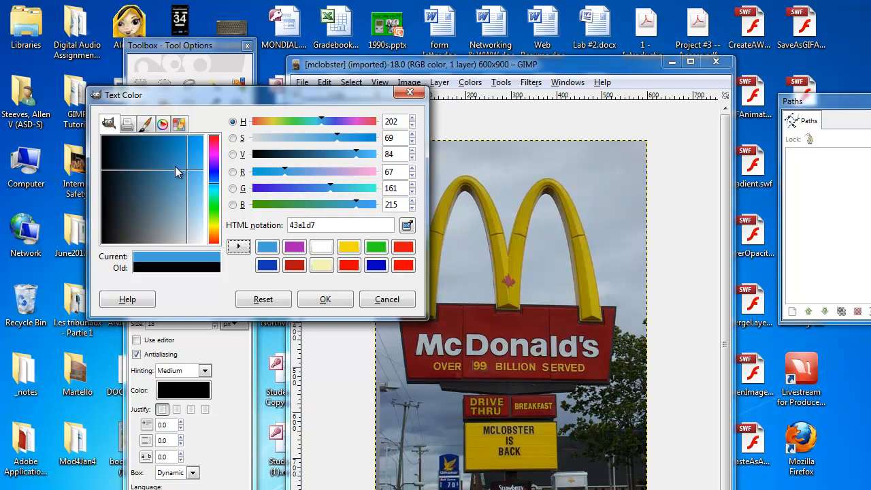
pyautogui.moveTo(188, 175); pyautogui.dragTo(185, 177)
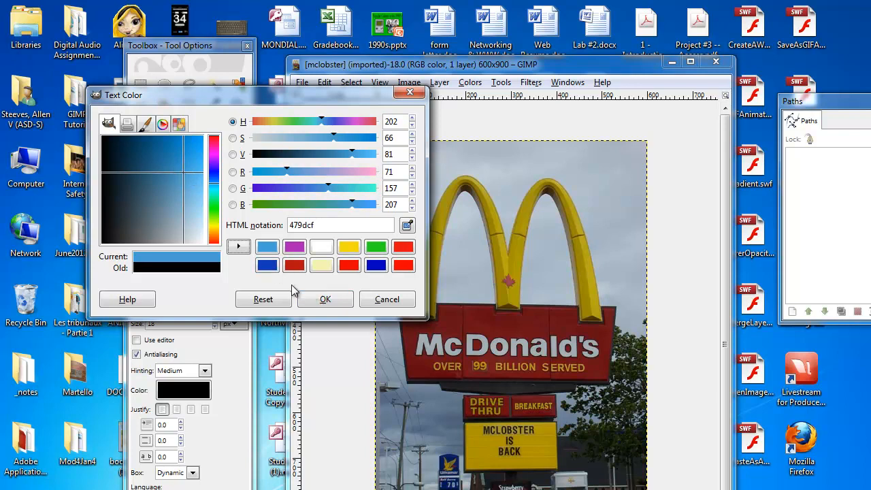
pyautogui.click(323, 300)
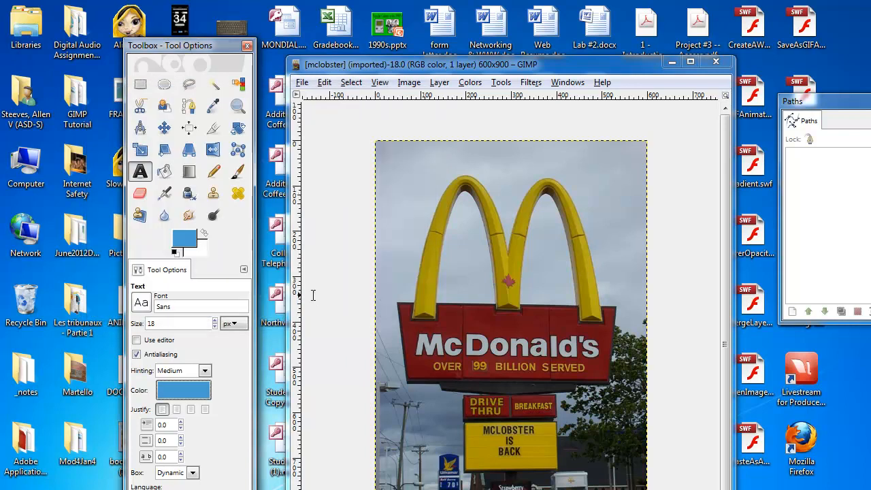
# - Set the Text tool's font size to 180 px
pyautogui.click(406, 234)
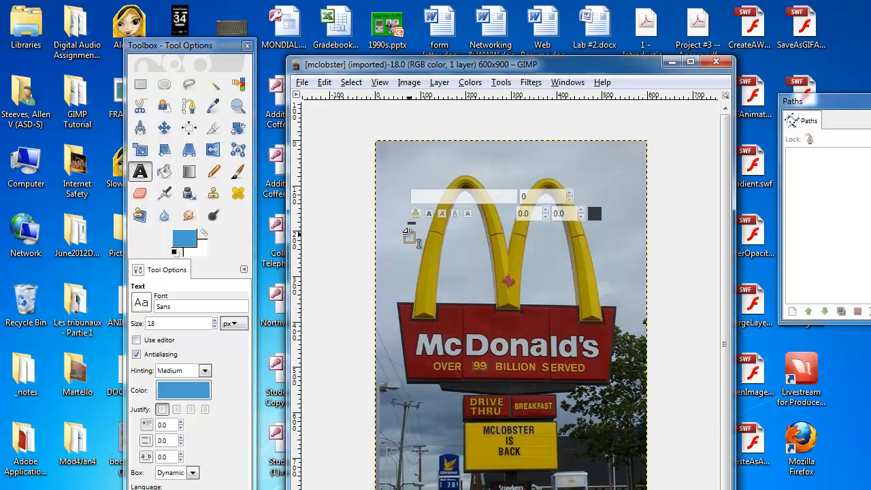
pyautogui.moveTo(200, 324); pyautogui.dragTo(147, 325)
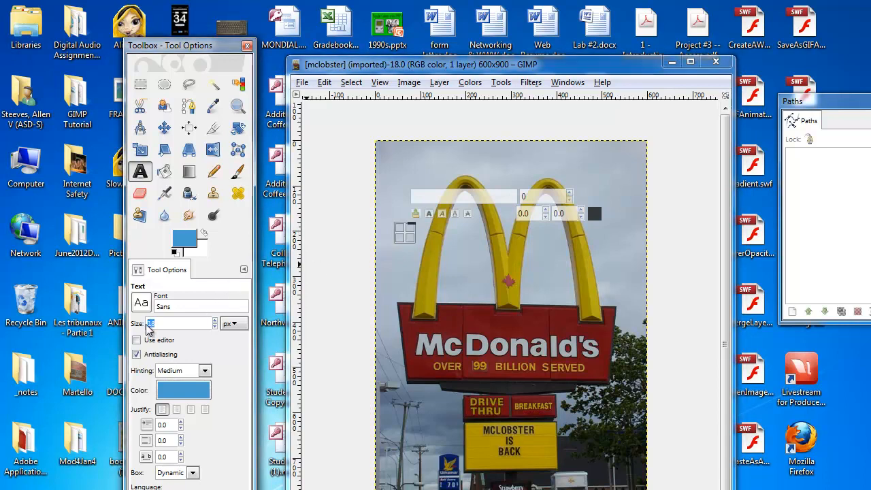
pyautogui.write('180')
pyautogui.press('Return')
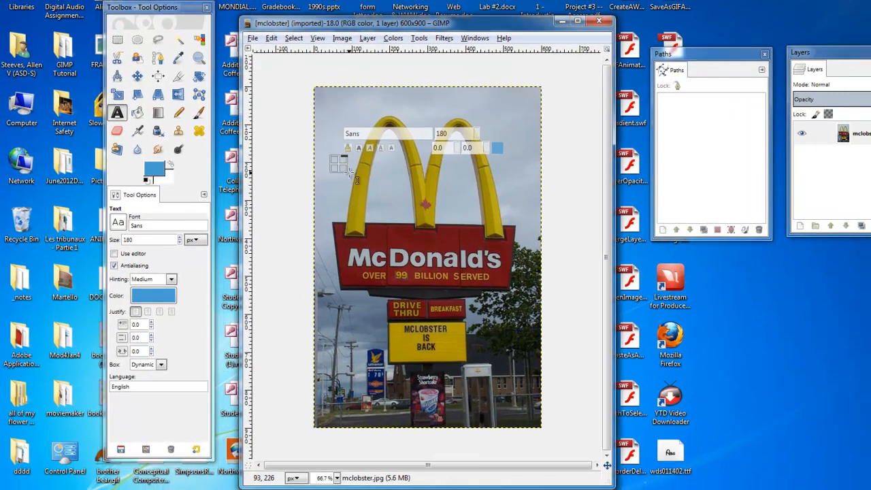
# - Add text over the left arch, typing asdf and deleting back to 'as'
pyautogui.click(356, 181)
pyautogui.write('asdf')
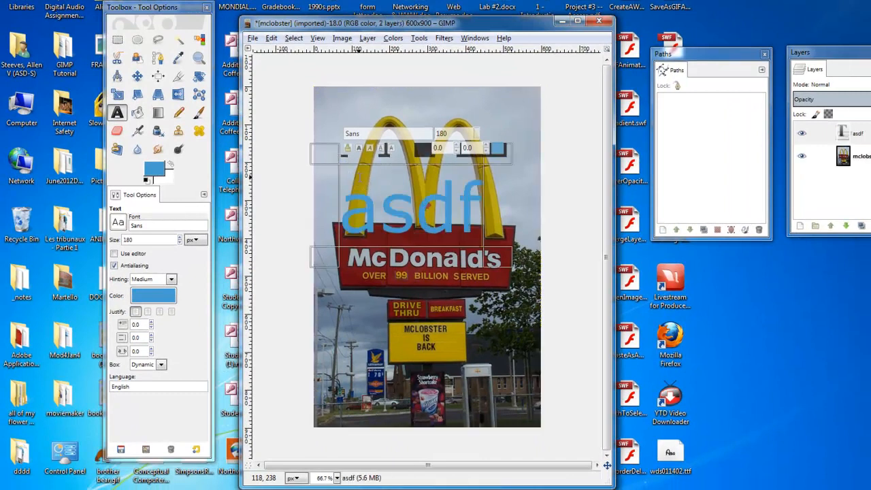
pyautogui.write('asdf')
pyautogui.press('BackSpace')
pyautogui.press('BackSpace')
pyautogui.press('BackSpace')
pyautogui.press('BackSpace')
pyautogui.press('BackSpace')
pyautogui.press('BackSpace')
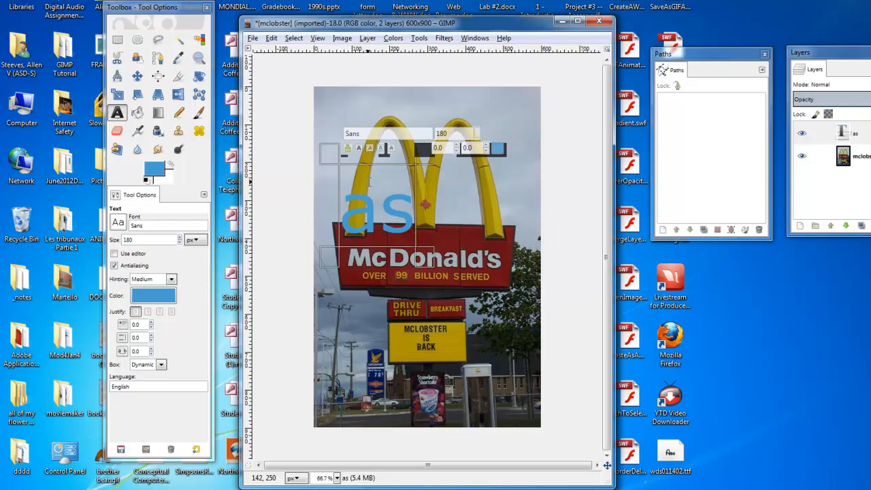
# - Change the text's color to the magenta swatch from the color history
pyautogui.click(170, 302)
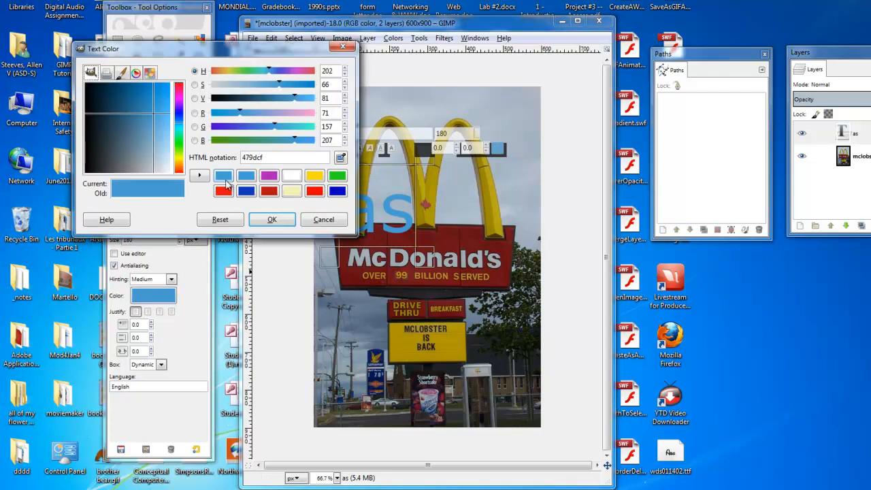
pyautogui.click(269, 177)
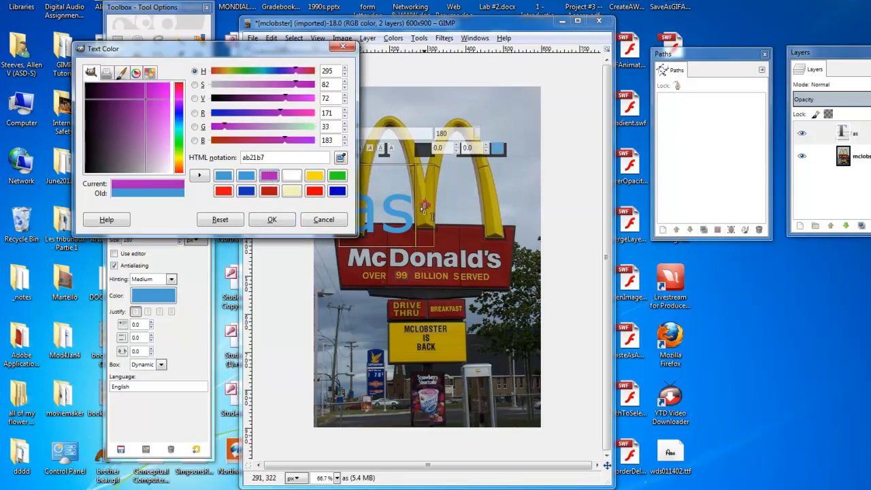
pyautogui.click(262, 219)
pyautogui.press('f')
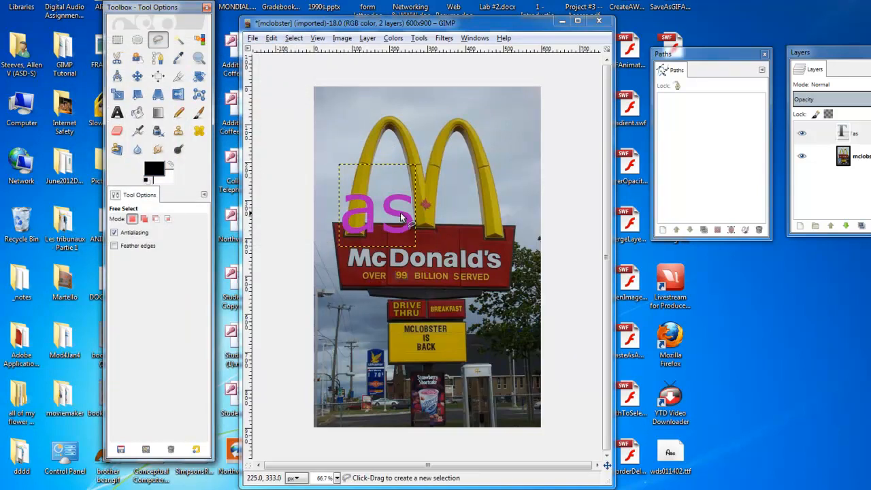
pyautogui.click(400, 214)
pyautogui.click(415, 215)
pyautogui.click(429, 236)
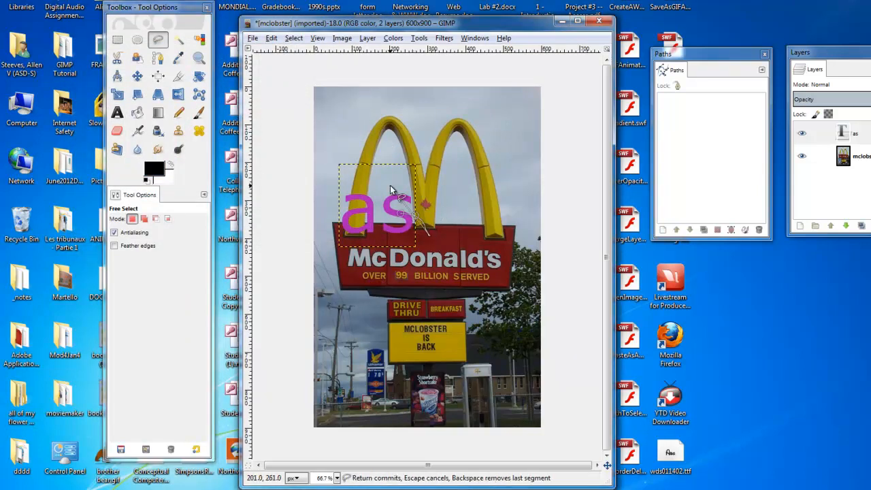
pyautogui.press('Escape')
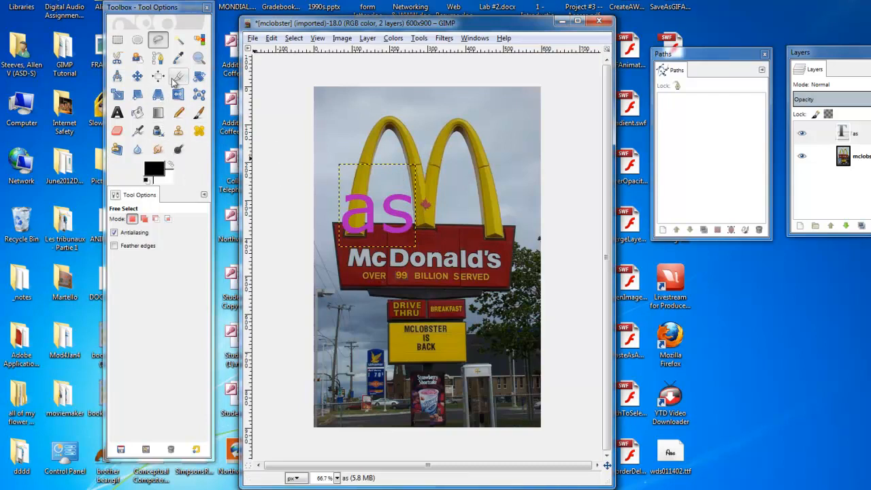
# - Select the entire image with Select All
pyautogui.click(136, 112)
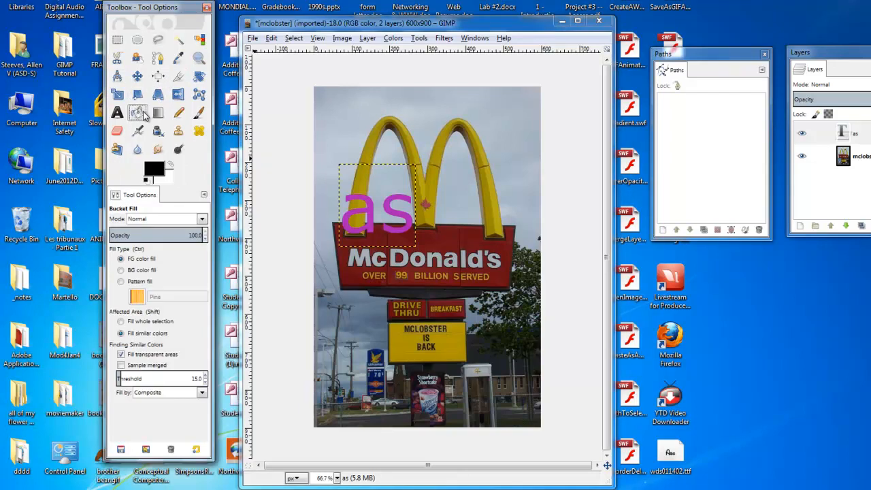
pyautogui.click(179, 43)
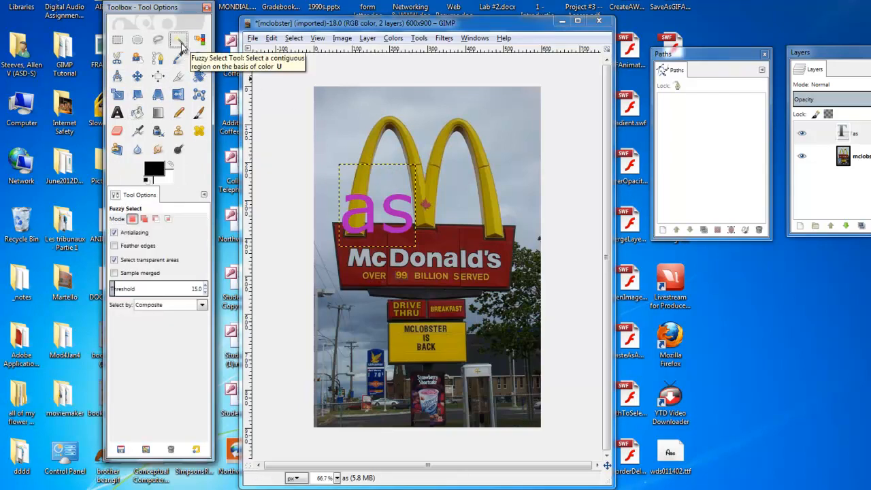
pyautogui.click(490, 215)
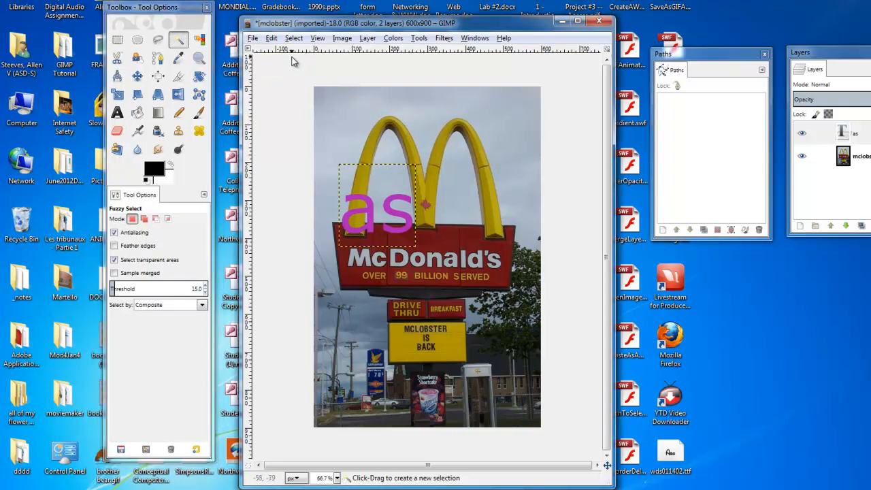
pyautogui.click(294, 39)
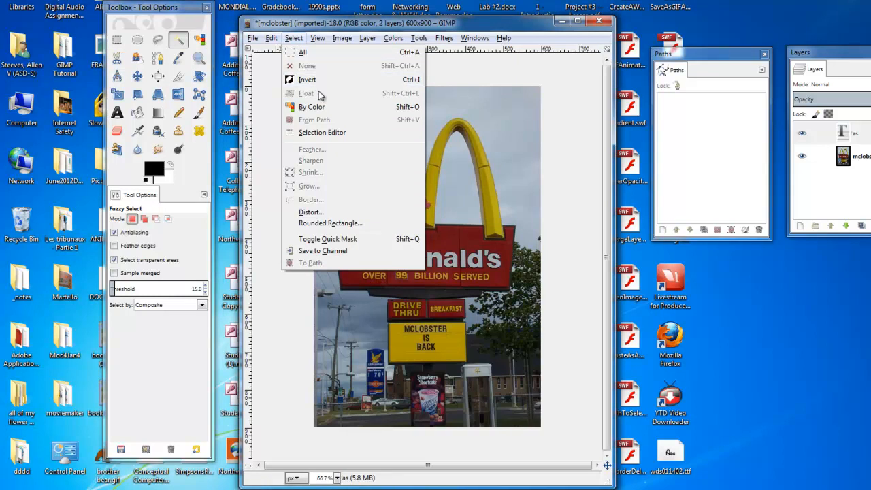
pyautogui.click(302, 53)
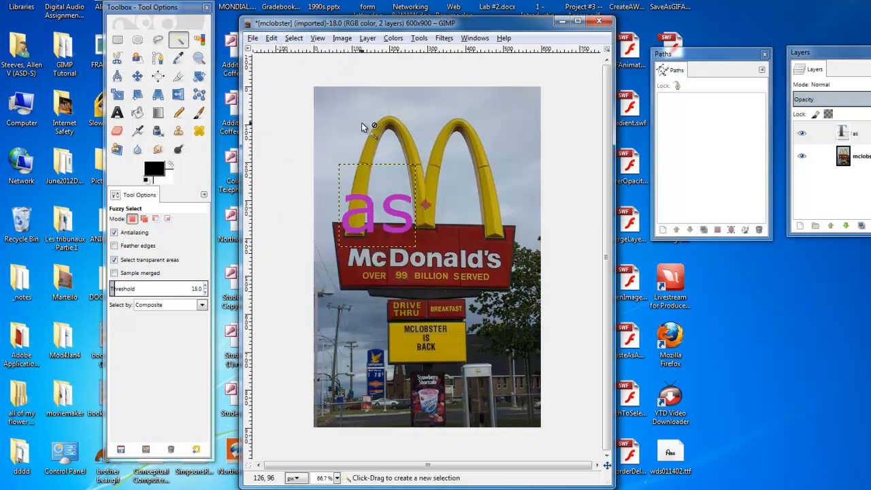
pyautogui.click(137, 76)
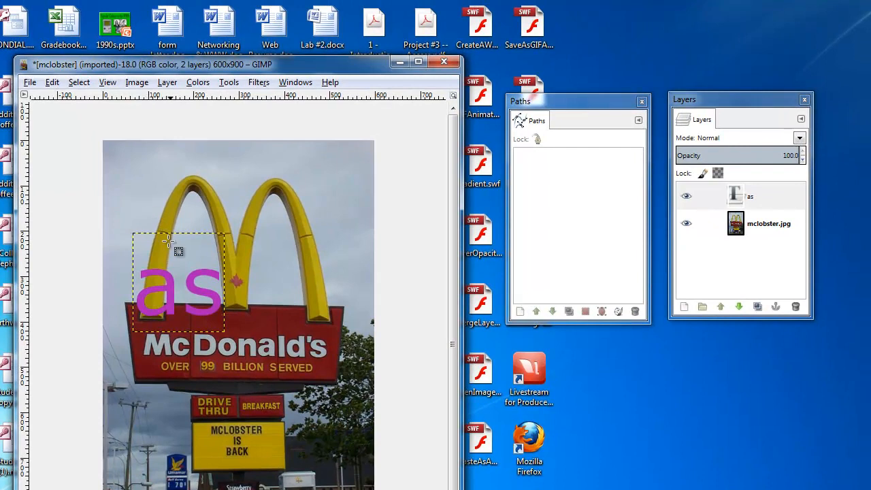
# - Clear the text layer's contents and undo the deletion
pyautogui.click(754, 203)
pyautogui.press('Delete')
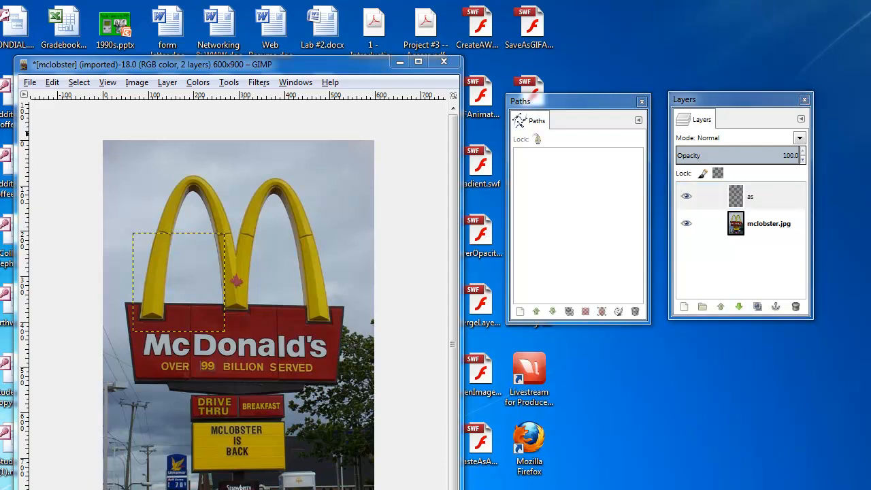
pyautogui.hotkey('ctrl', 'z')
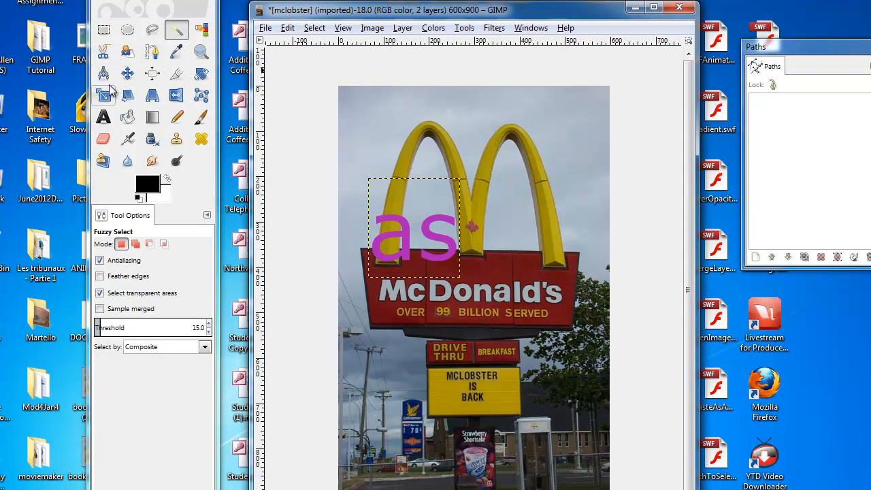
# - Draw an elliptical selection about 148 × 158 px inside the right arch
pyautogui.click(200, 30)
pyautogui.click(127, 30)
pyautogui.moveTo(478, 139); pyautogui.dragTo(544, 211)
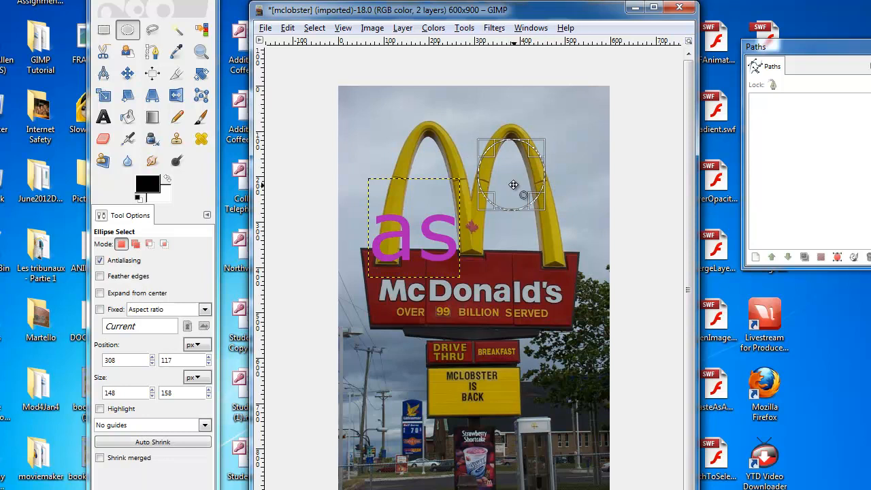
# - Set the foreground color to the magenta history swatch and bucket-fill the elliptical selection on the mclobster.jpg layer
pyautogui.click(128, 118)
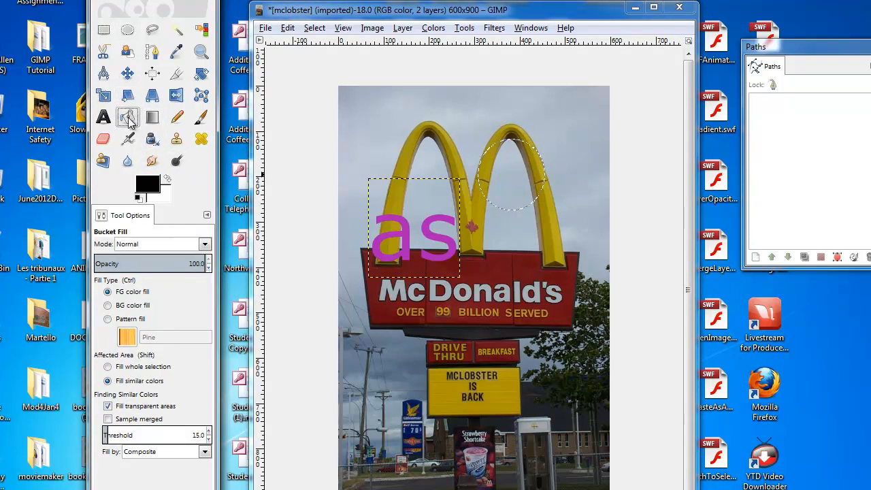
pyautogui.click(149, 185)
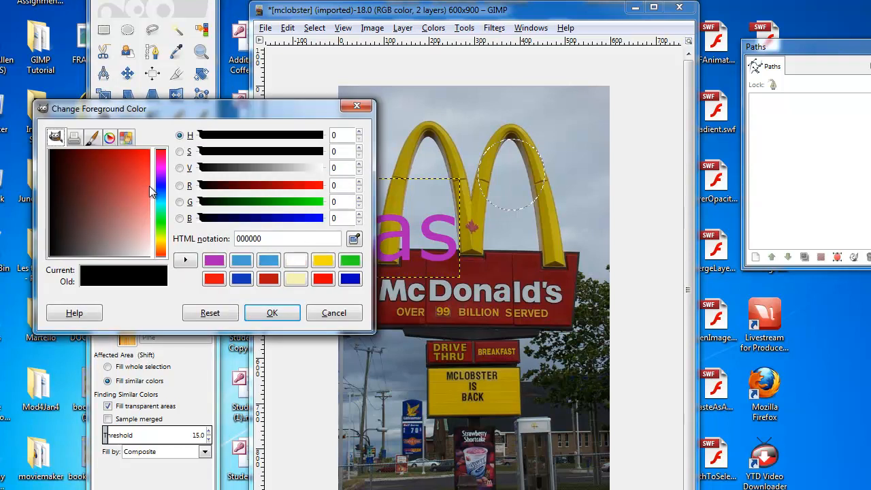
pyautogui.click(134, 186)
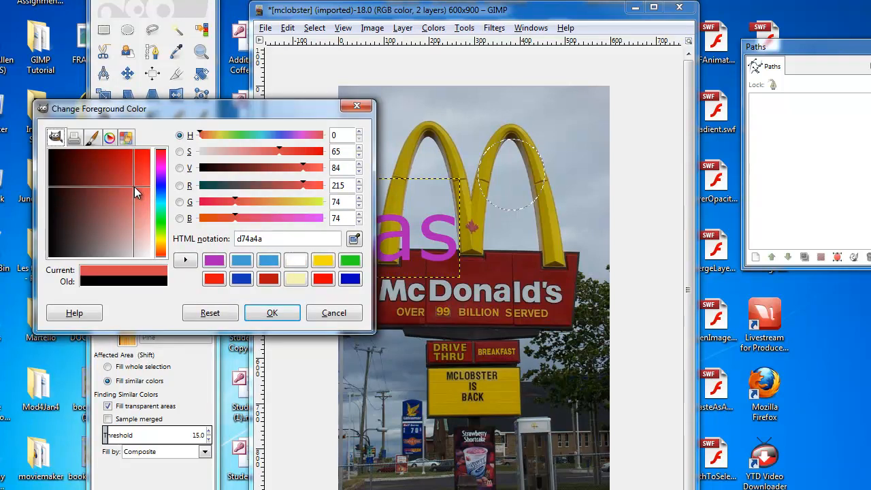
pyautogui.click(213, 261)
pyautogui.click(272, 312)
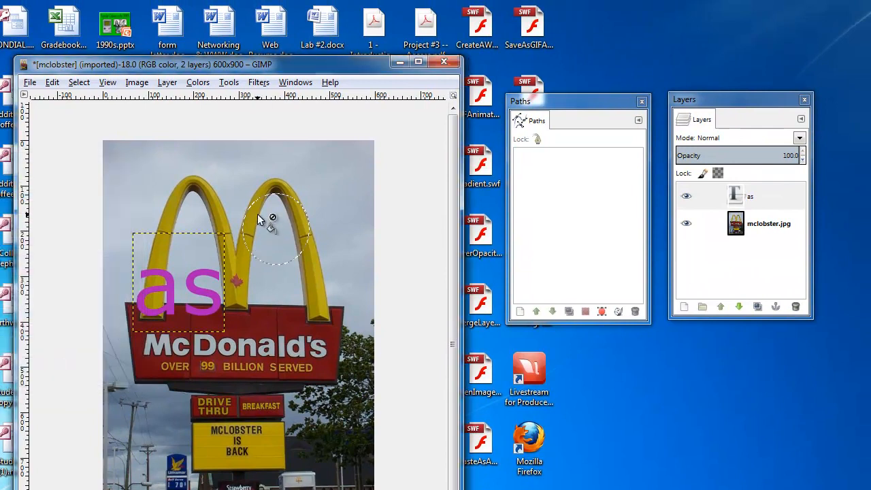
pyautogui.click(756, 221)
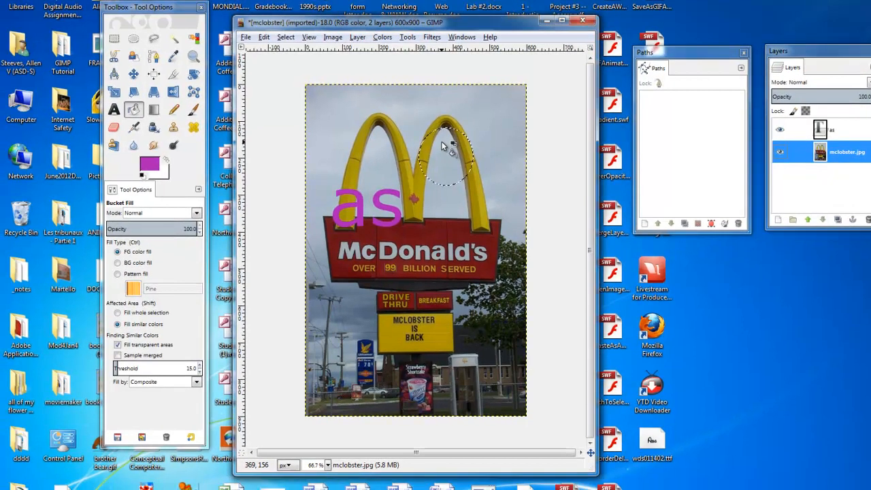
pyautogui.click(269, 210)
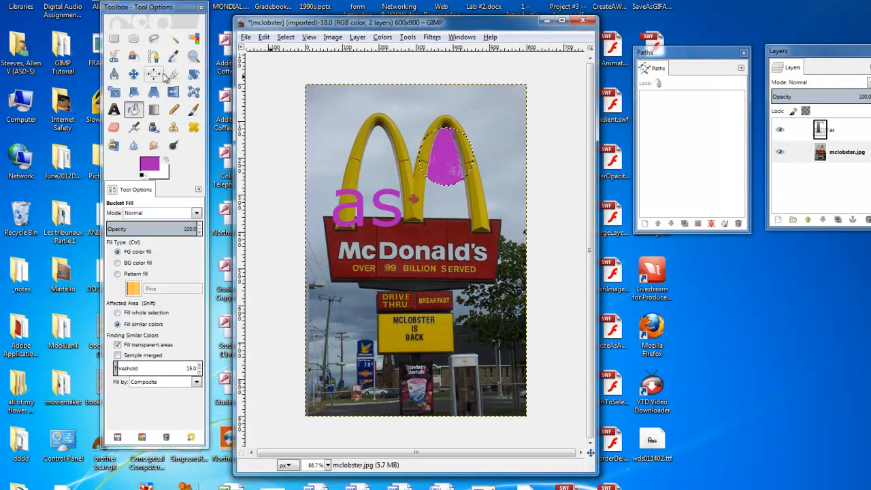
# - Fuzzy-select the yellow MCLOBSTER IS BACK sign board with a threshold of 60.6
pyautogui.click(173, 39)
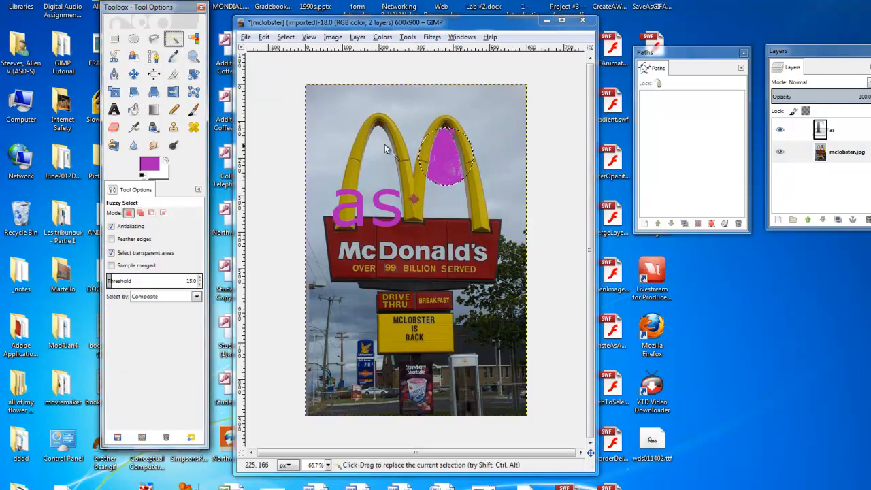
pyautogui.moveTo(449, 323); pyautogui.dragTo(447, 323)
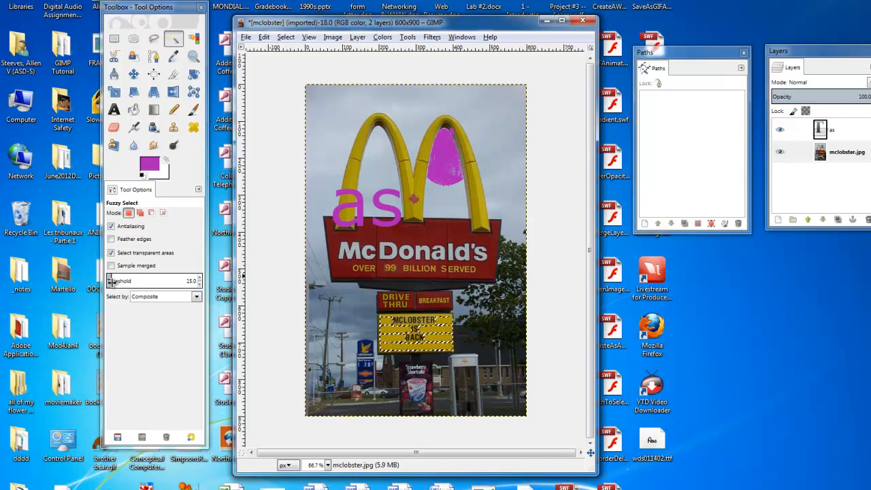
pyautogui.click(113, 282)
pyautogui.moveTo(113, 282); pyautogui.dragTo(130, 282)
pyautogui.click(439, 333)
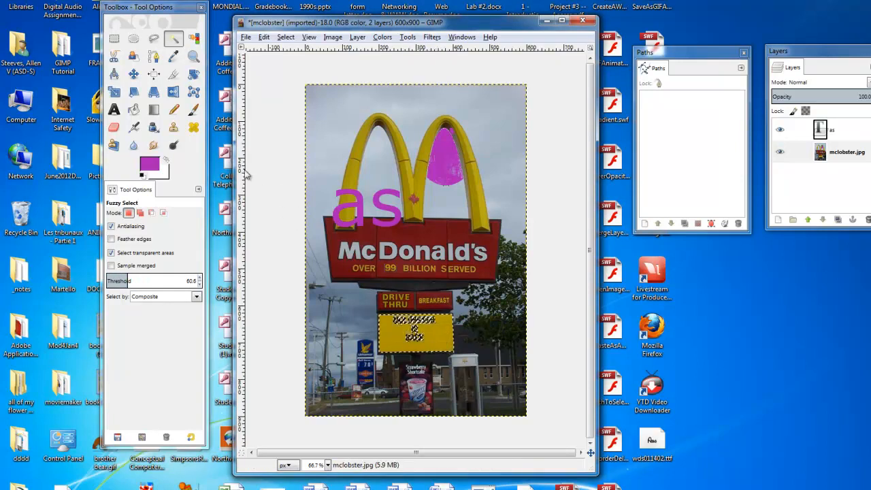
# - Bucket-fill the selected sign board with the magenta foreground and make the mclobster.jpg layer active
pyautogui.click(134, 109)
pyautogui.click(442, 336)
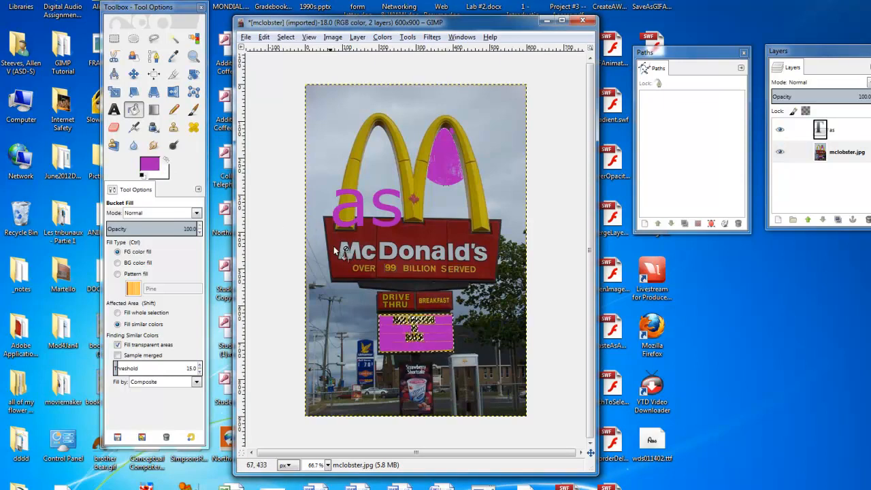
pyautogui.click(805, 151)
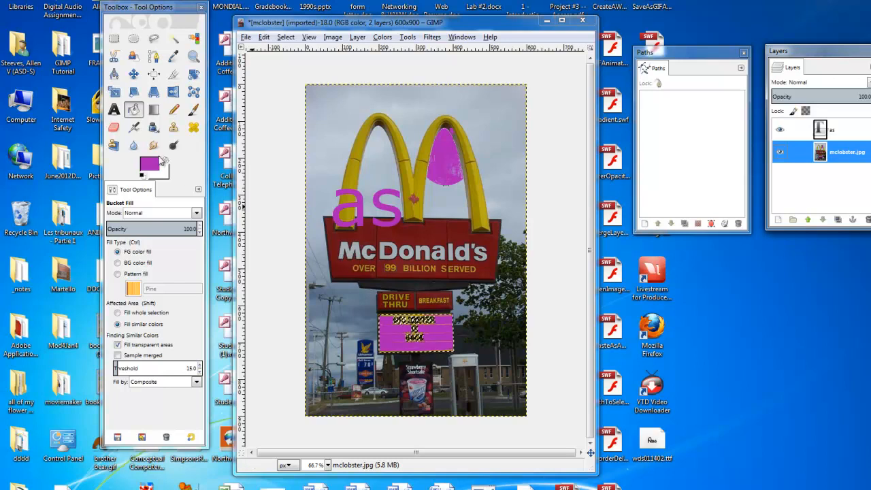
# - Fuzzy-select the white Mc letters of the McDonald's sign, viewing them at 400% zoom
pyautogui.click(175, 42)
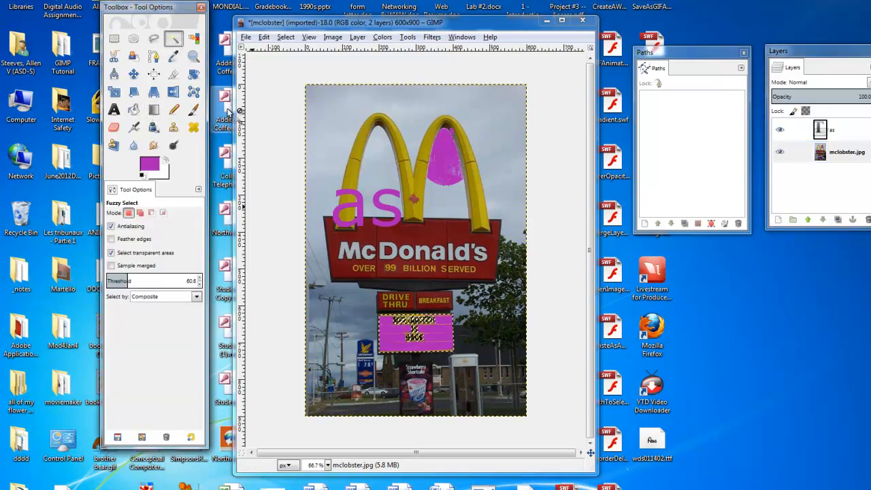
pyautogui.click(348, 256)
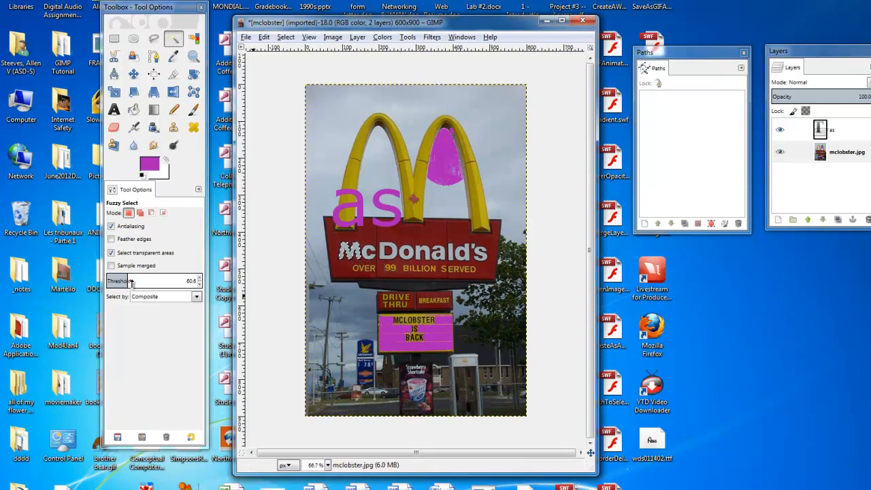
pyautogui.click(328, 465)
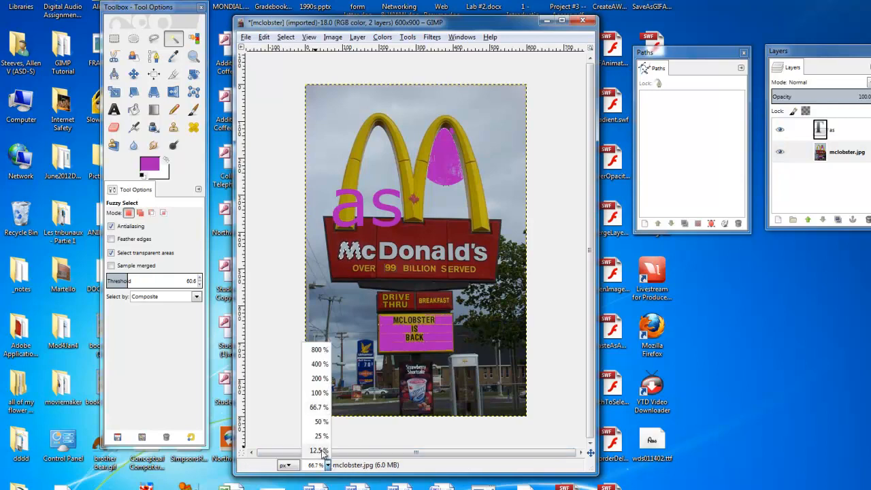
pyautogui.click(324, 367)
pyautogui.moveTo(395, 452); pyautogui.dragTo(314, 452)
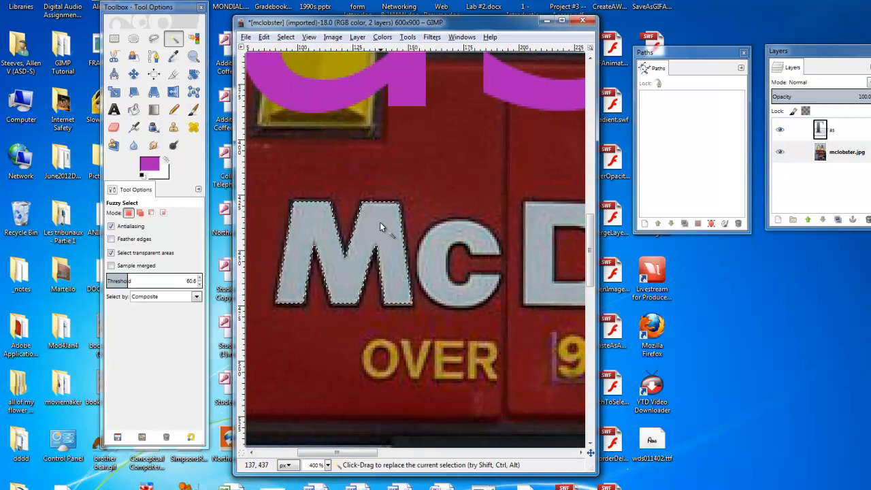
pyautogui.click(154, 168)
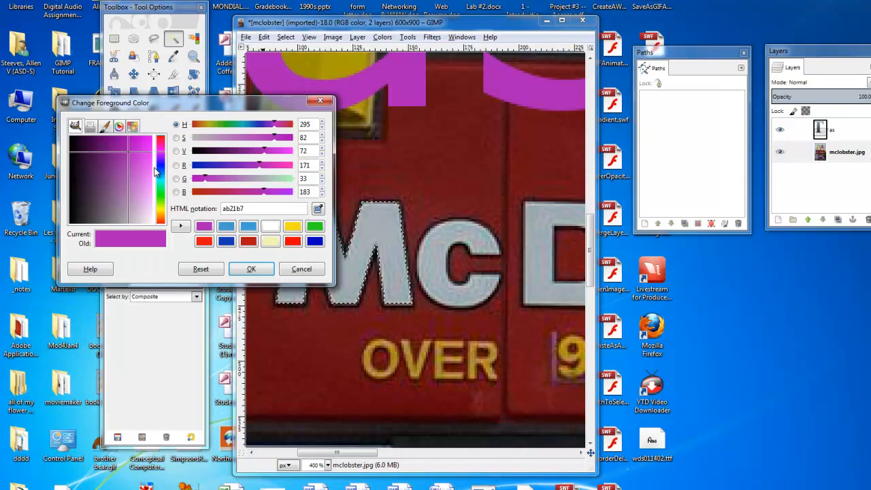
pyautogui.click(111, 128)
pyautogui.click(119, 127)
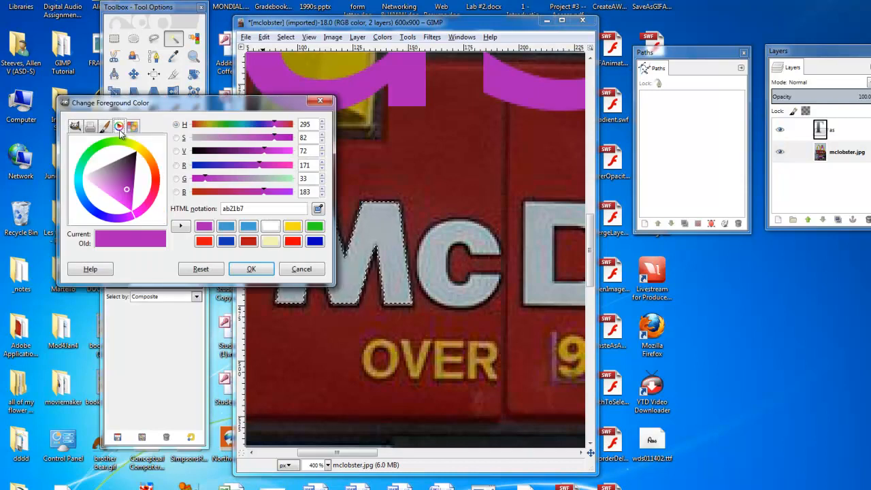
pyautogui.click(155, 186)
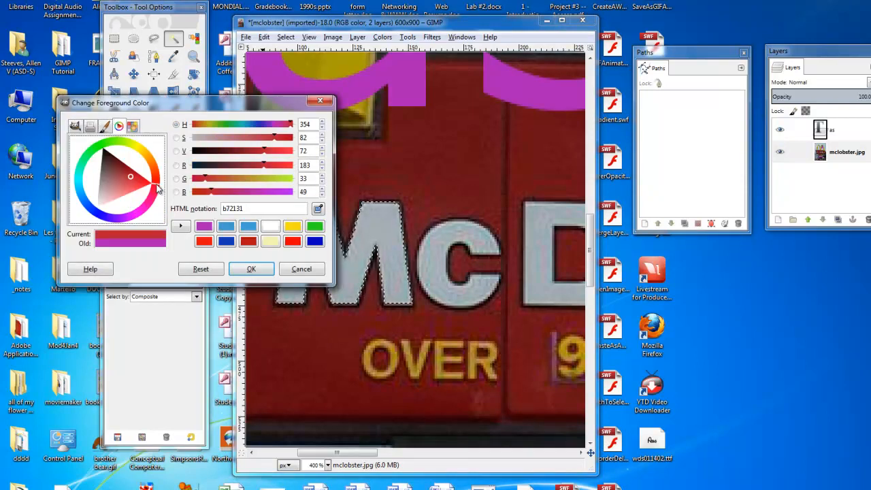
pyautogui.click(139, 150)
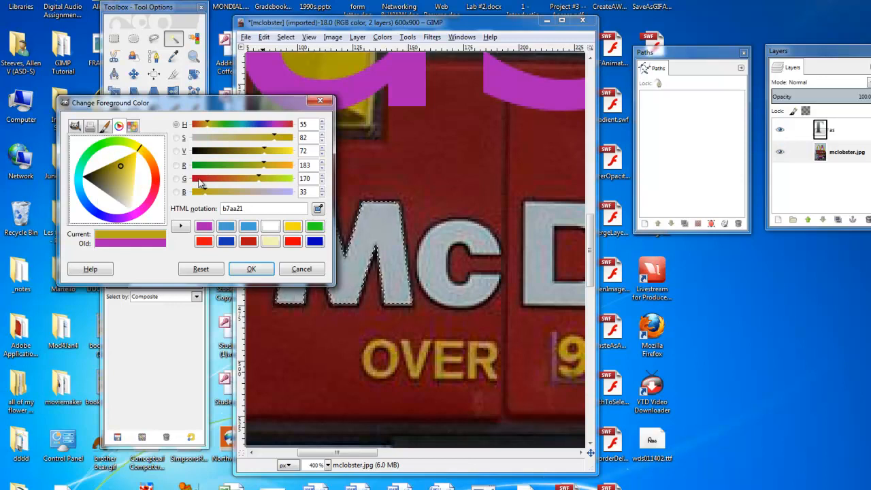
pyautogui.click(287, 271)
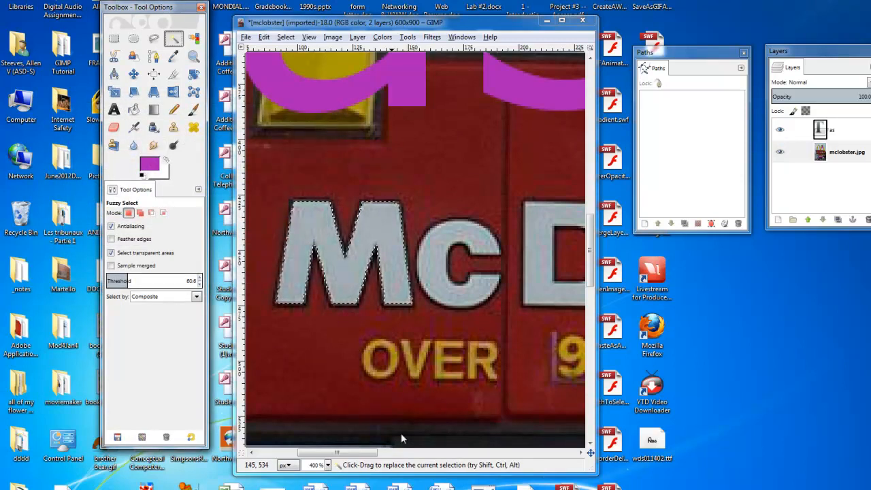
pyautogui.click(329, 466)
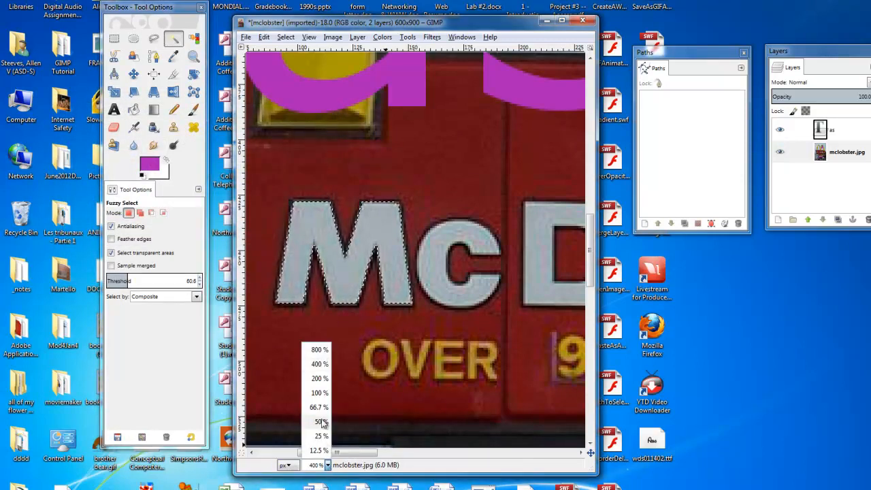
pyautogui.click(322, 406)
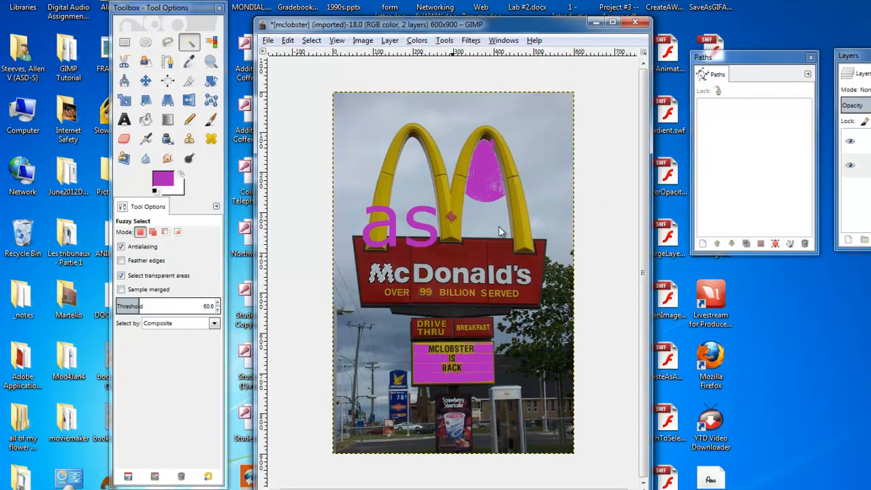
pyautogui.click(168, 183)
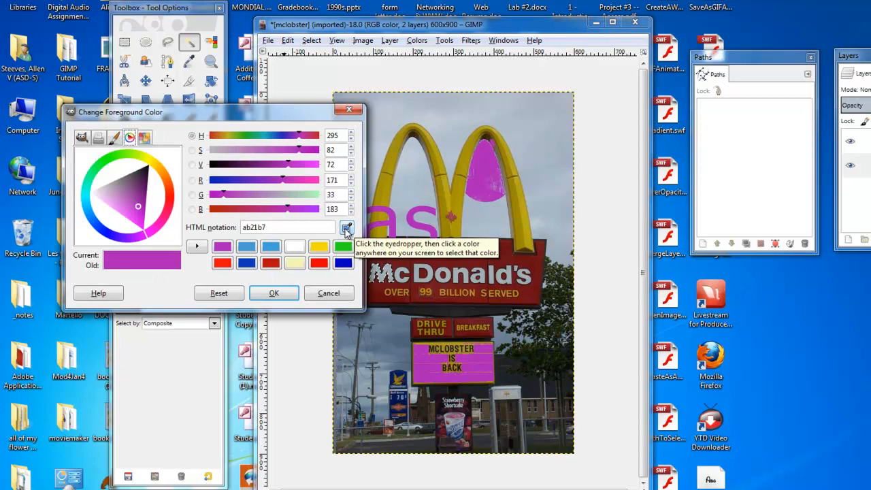
pyautogui.click(347, 229)
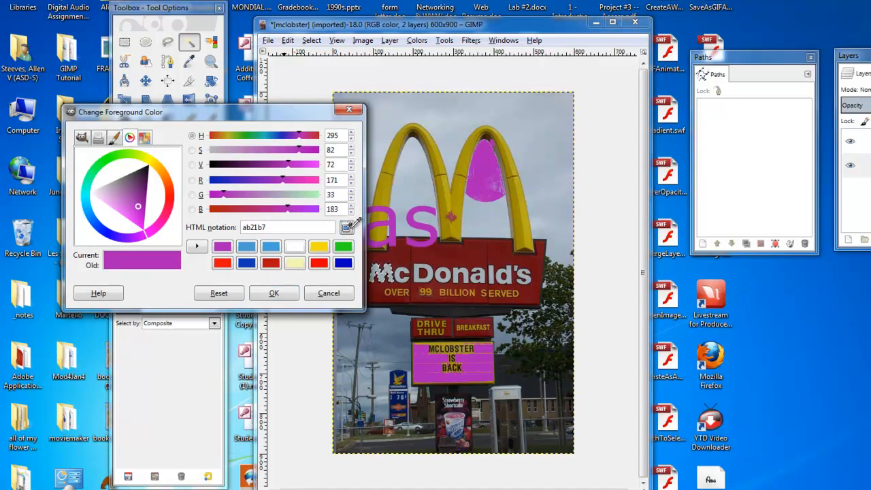
pyautogui.click(524, 217)
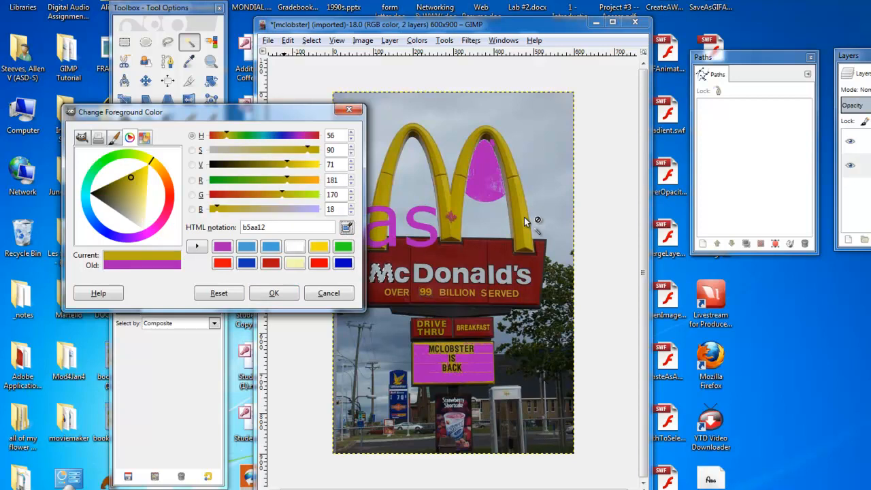
pyautogui.click(527, 218)
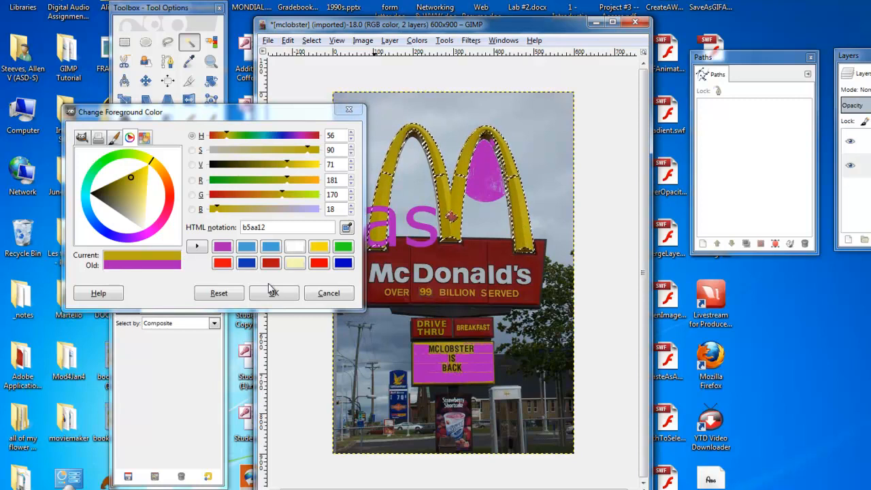
pyautogui.click(330, 293)
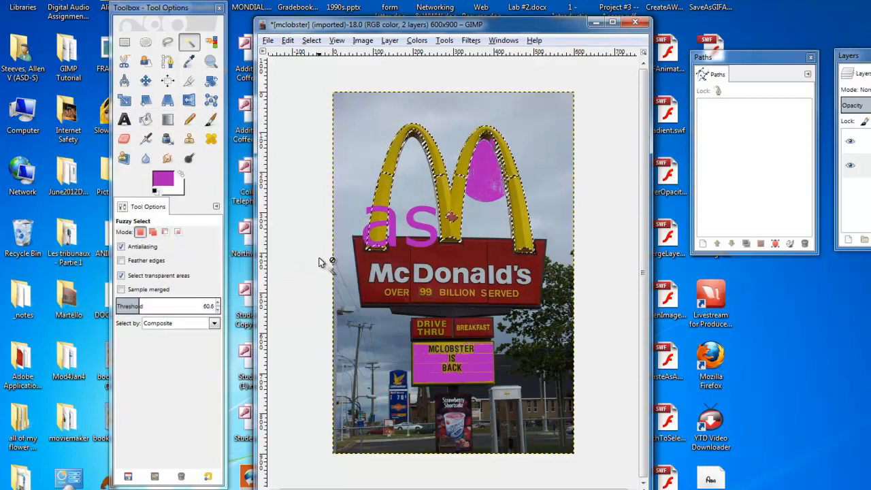
pyautogui.click(312, 41)
pyautogui.click(326, 69)
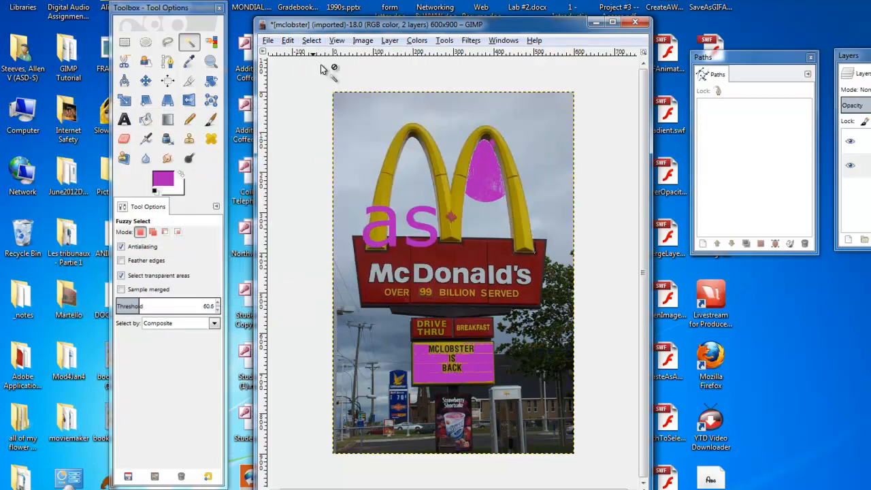
# - Pick the arch's yellow as foreground color b8aa1d with the eyedropper and add it to the color history
pyautogui.click(164, 179)
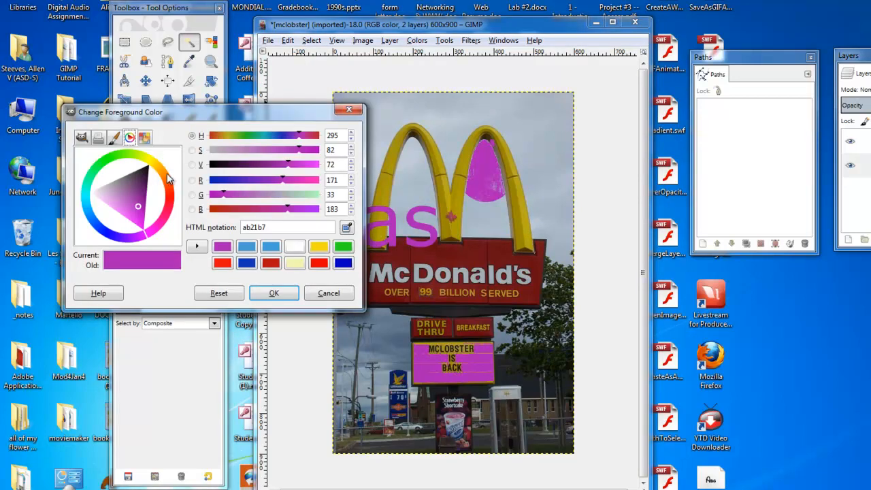
pyautogui.click(347, 228)
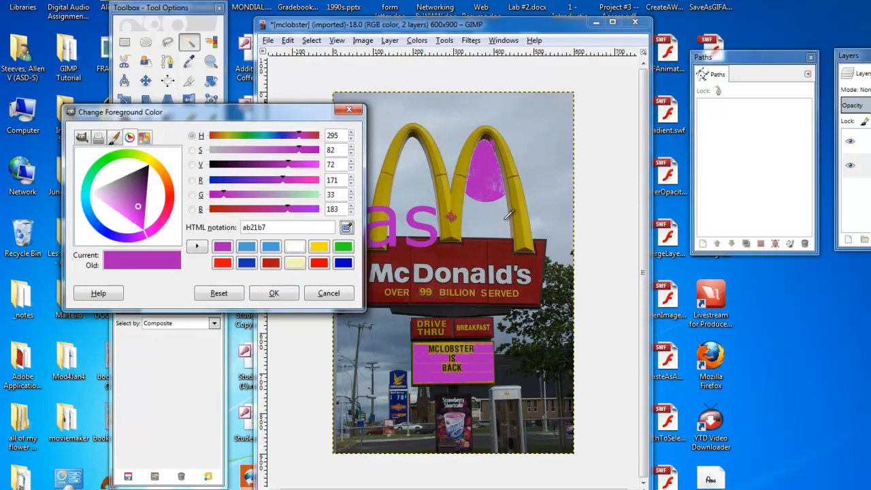
pyautogui.click(529, 217)
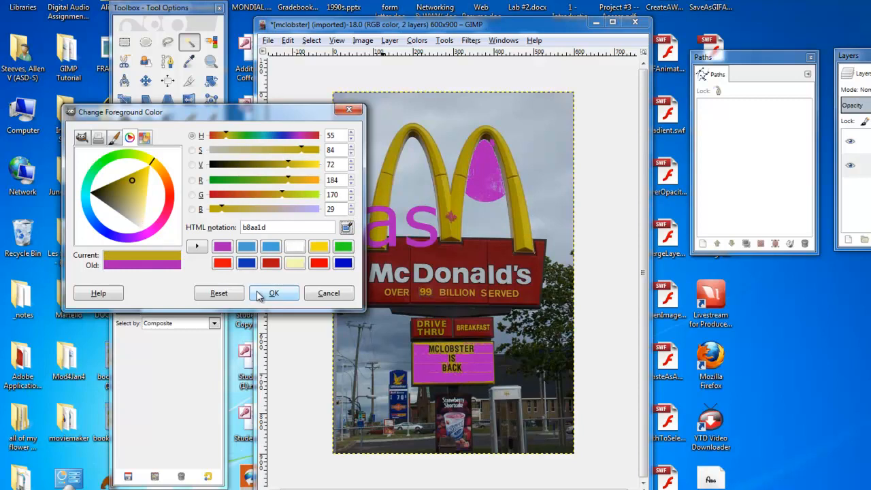
pyautogui.click(196, 247)
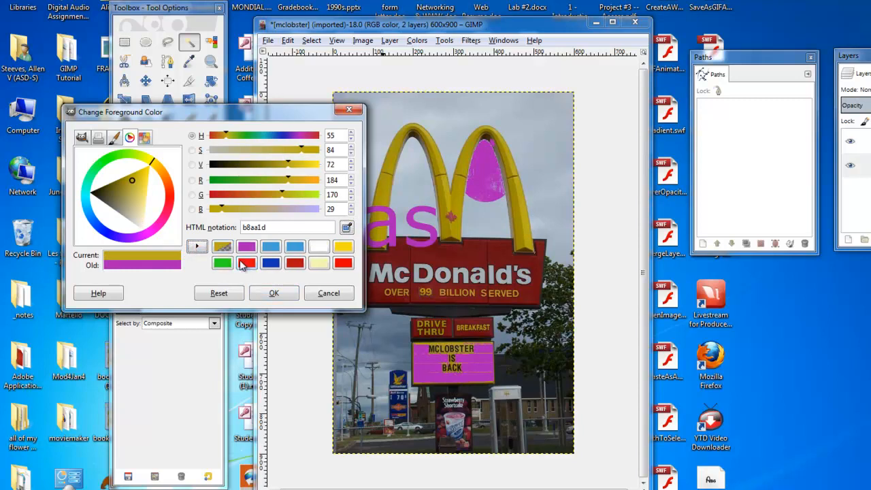
pyautogui.click(275, 291)
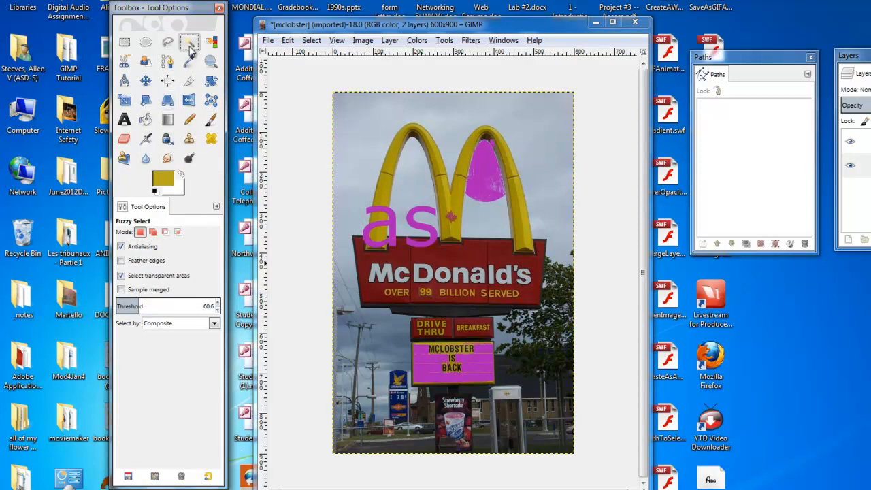
# - Fuzzy-select the Mc letters, bucket-fill them with the yellow foreground, and remove the selection
pyautogui.click(384, 276)
pyautogui.click(379, 277)
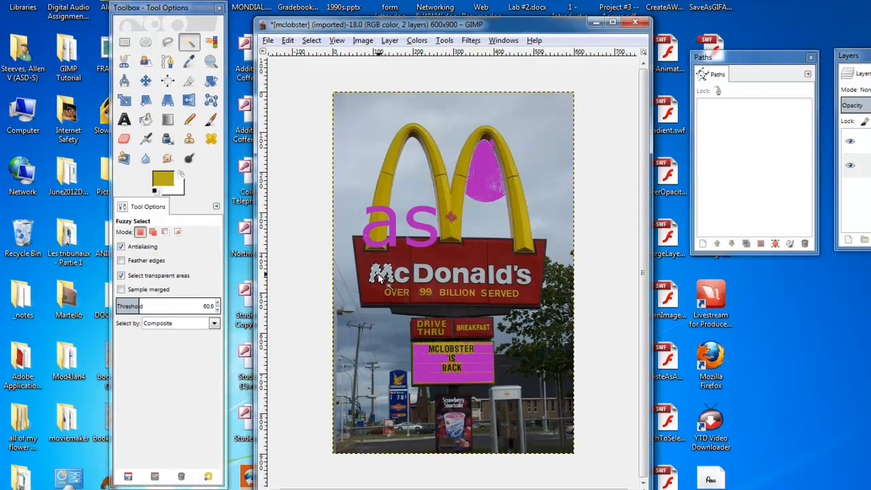
pyautogui.click(145, 120)
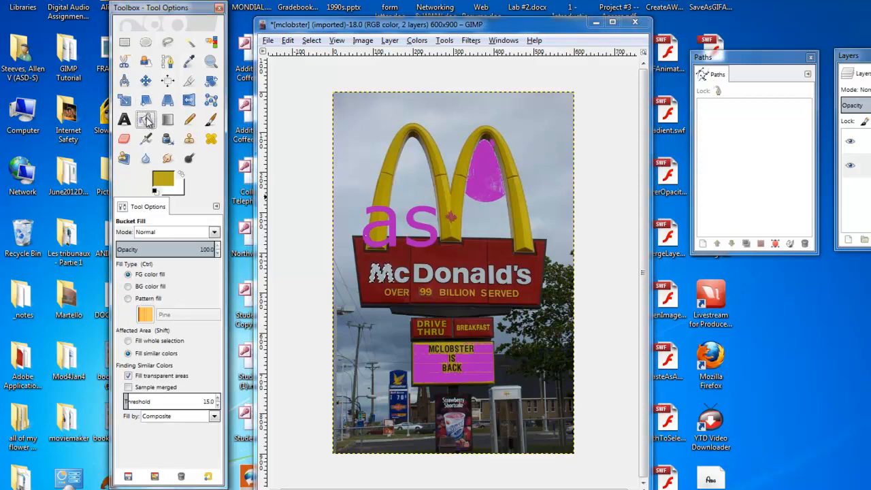
pyautogui.click(168, 179)
pyautogui.click(274, 293)
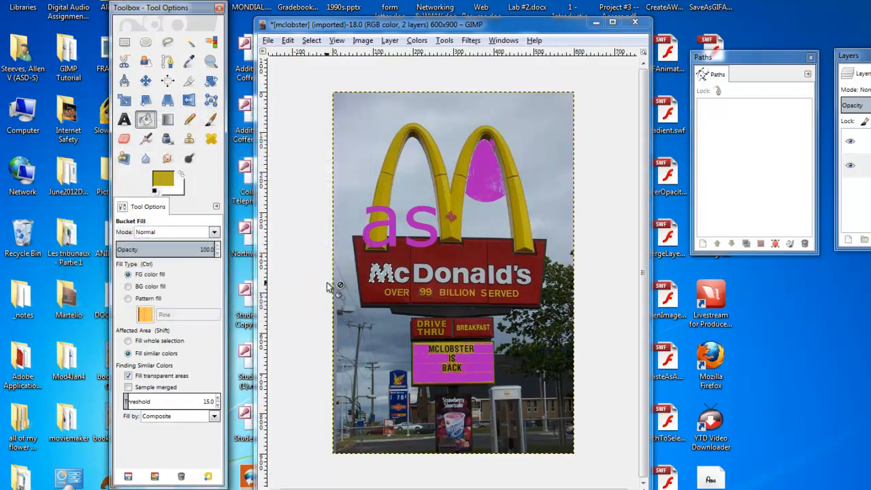
pyautogui.click(378, 270)
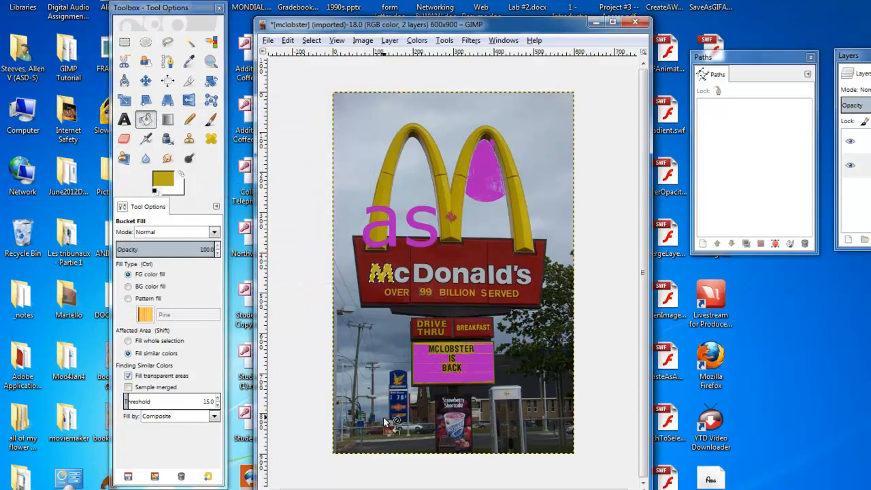
pyautogui.click(311, 41)
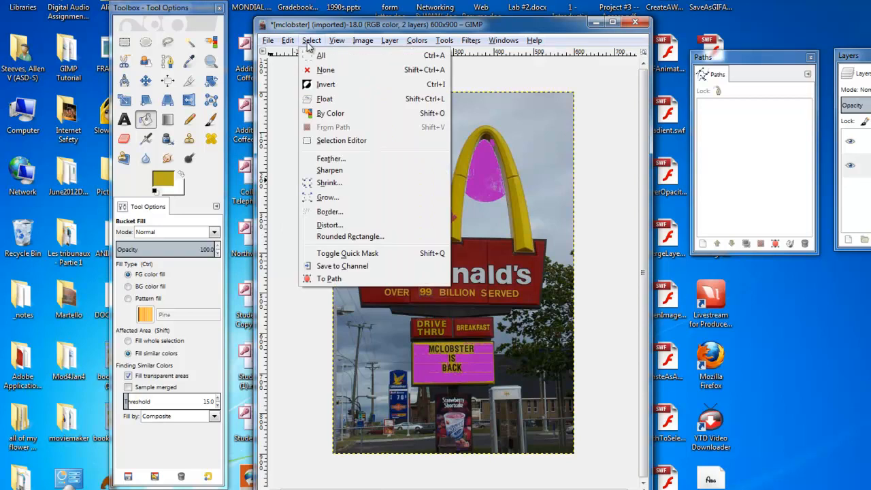
pyautogui.click(321, 72)
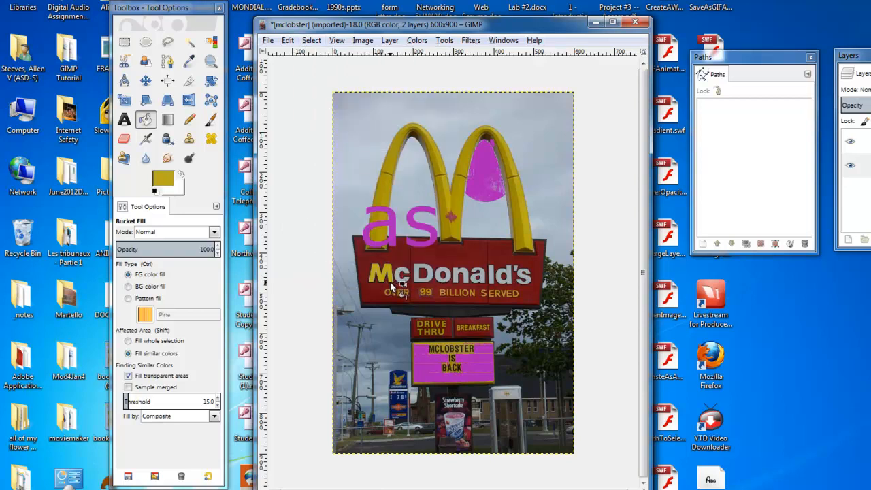